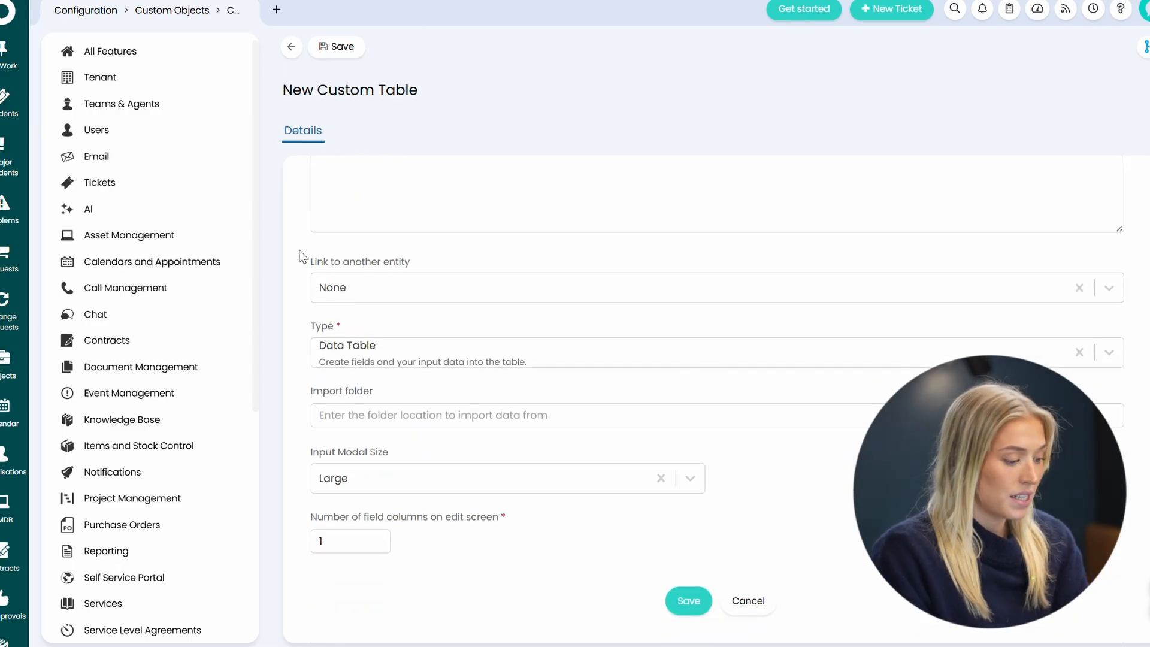
Set the new custom table's type to Statistics Table
{"action": "left_click", "coordinate": [335, 349]}
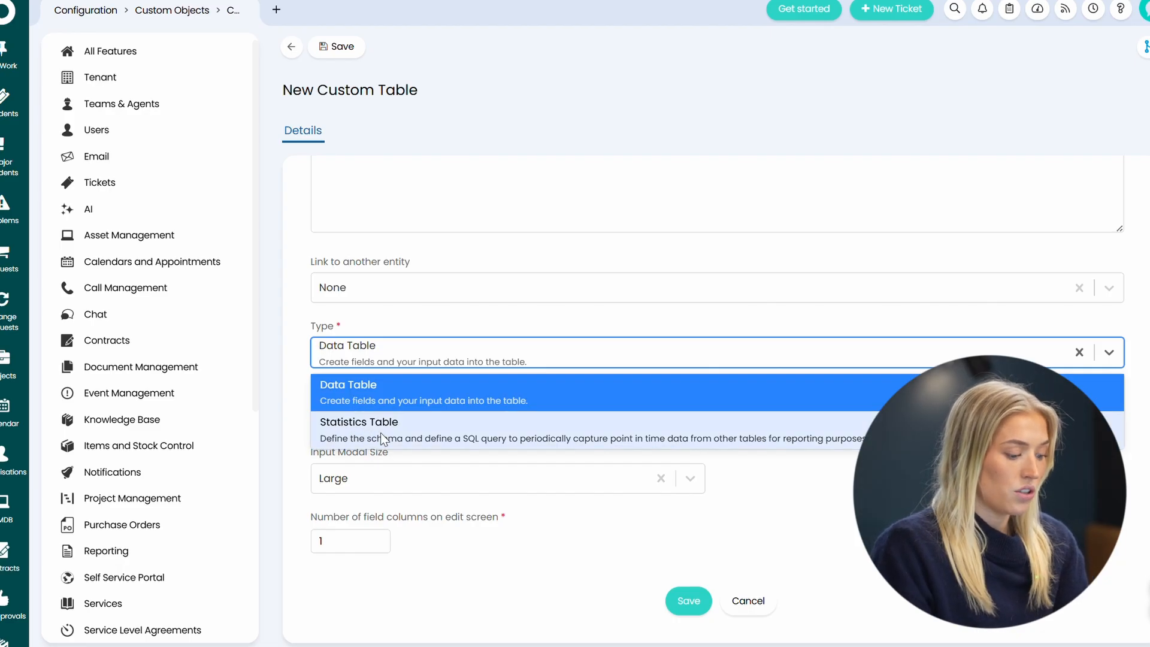
{"action": "left_click", "coordinate": [379, 433]}
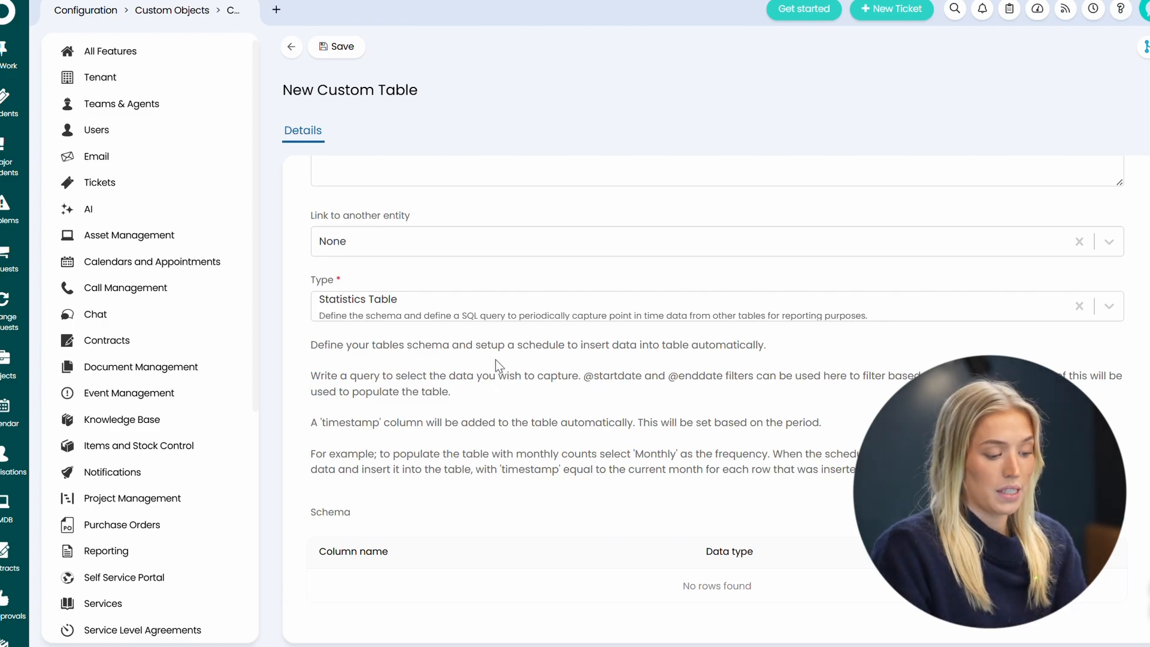
Add a column named Count with data type int to the table schema
{"action": "scroll", "coordinate": [495, 359], "scroll_direction": "down", "scroll_amount": 1}
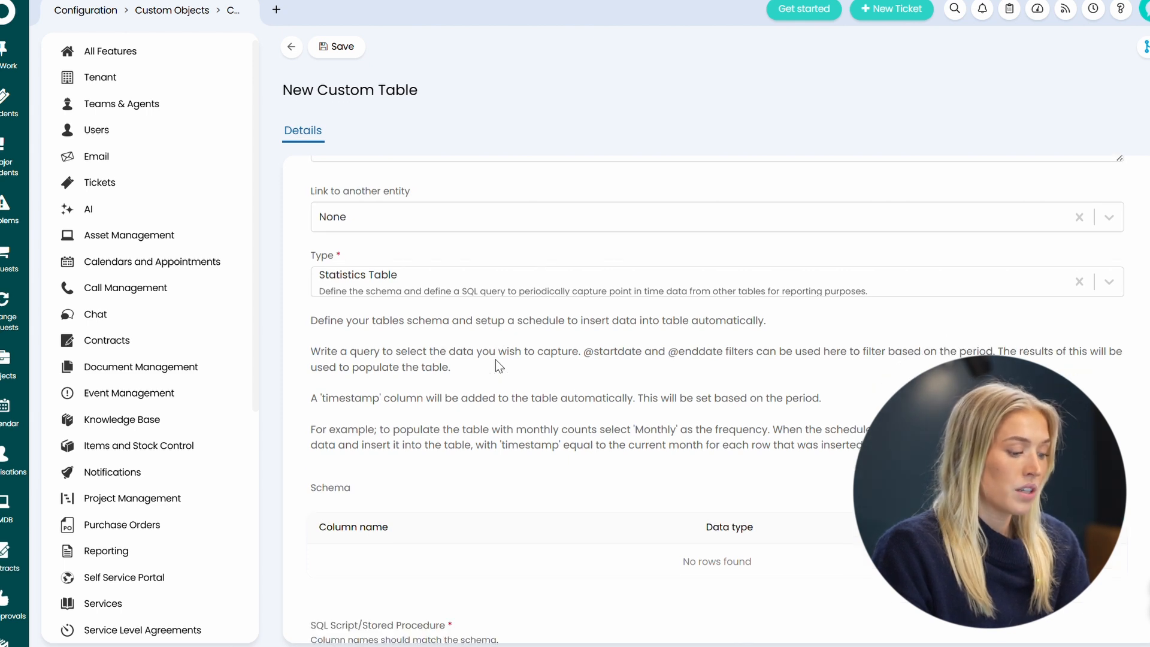
{"action": "scroll", "coordinate": [495, 359], "scroll_direction": "down", "scroll_amount": 3}
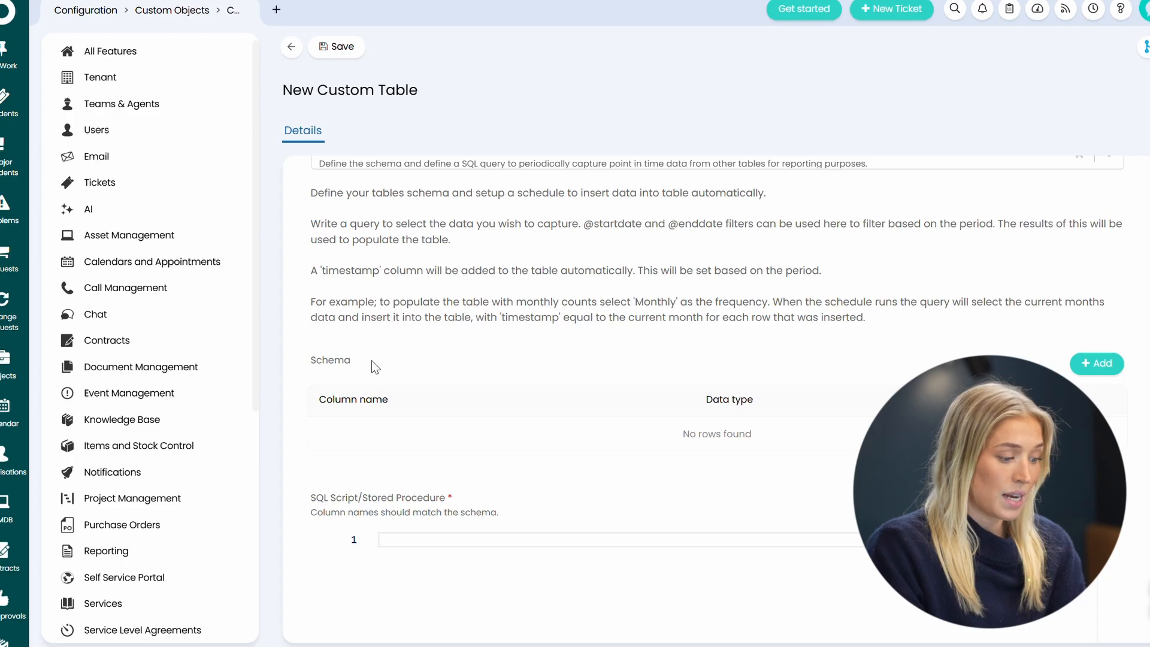
{"action": "scroll", "coordinate": [489, 486], "scroll_direction": "down", "scroll_amount": 2}
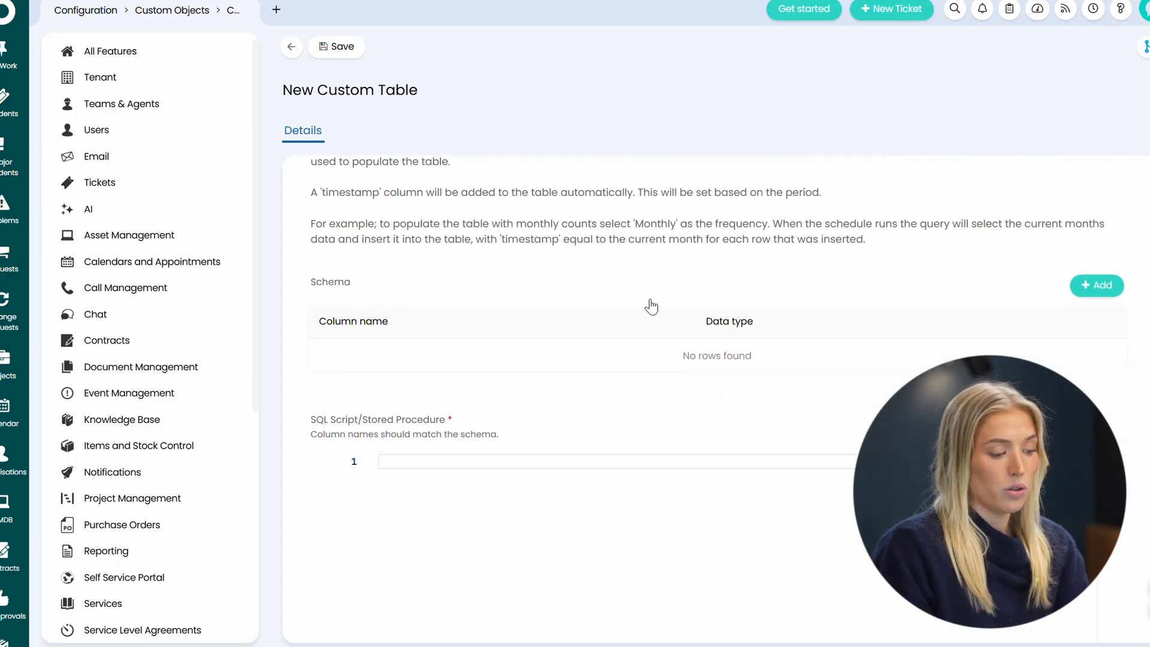
{"action": "left_click", "coordinate": [1097, 294]}
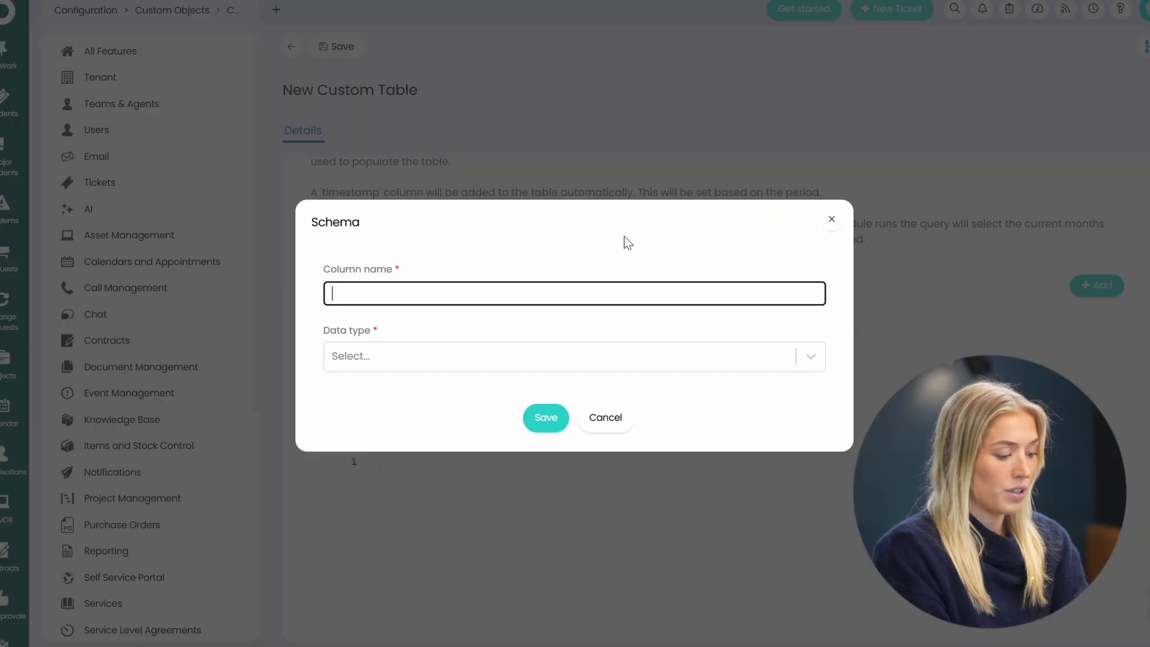
{"action": "type", "text": "Count"}
{"action": "left_click", "coordinate": [577, 247]}
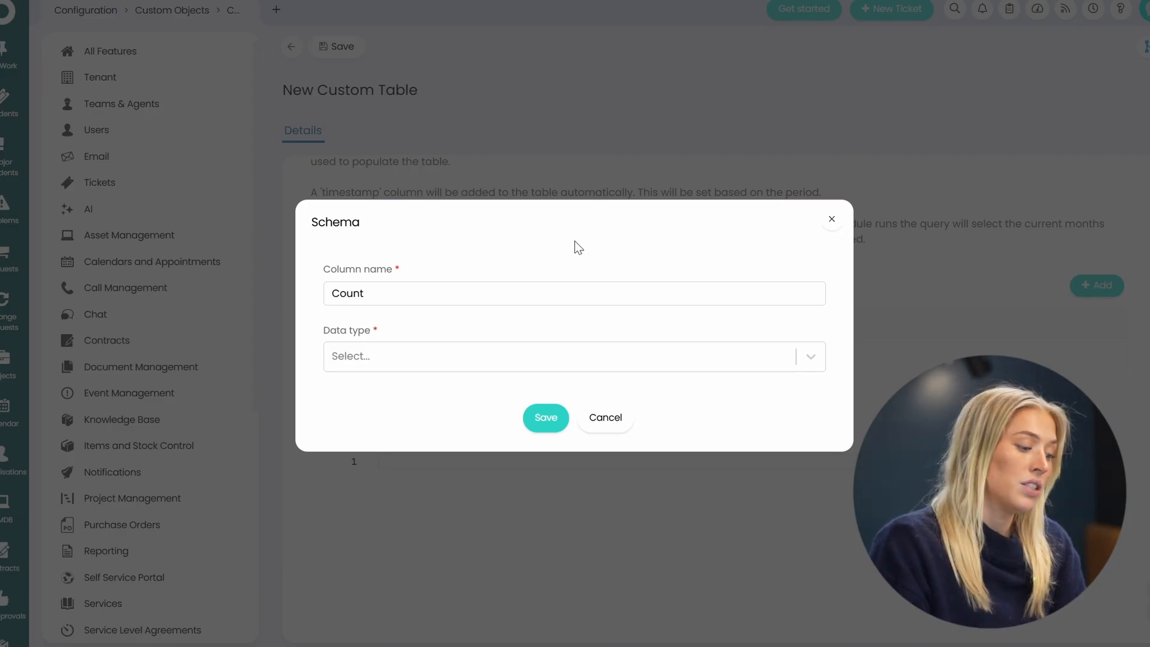
{"action": "left_click", "coordinate": [382, 356]}
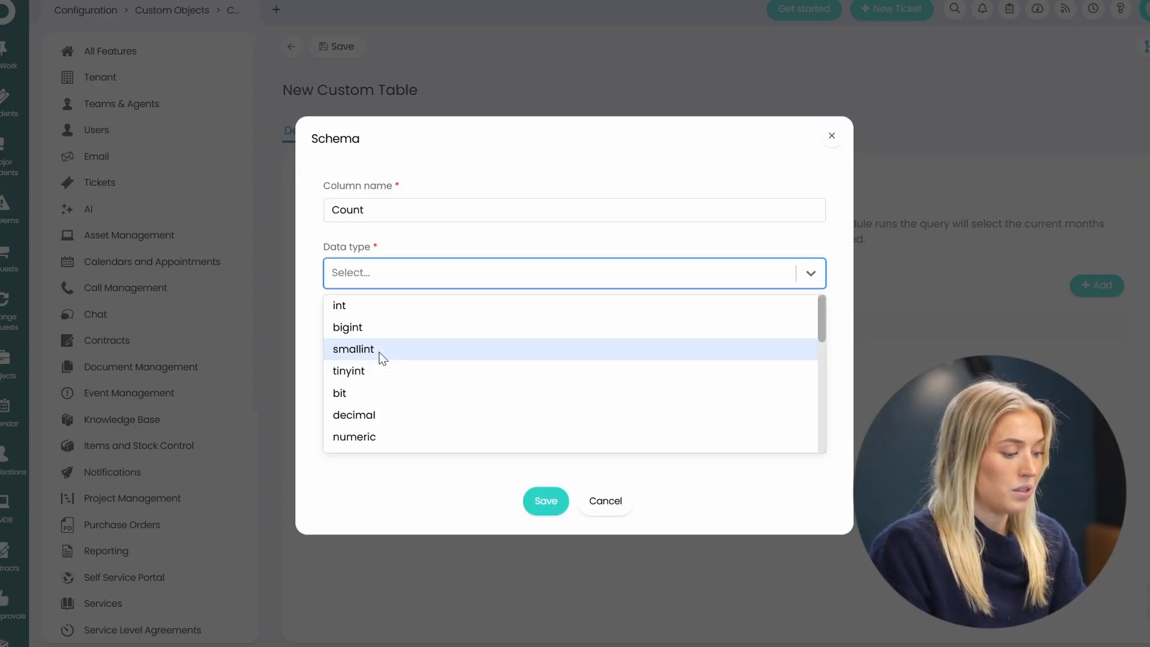
{"action": "left_click", "coordinate": [381, 312]}
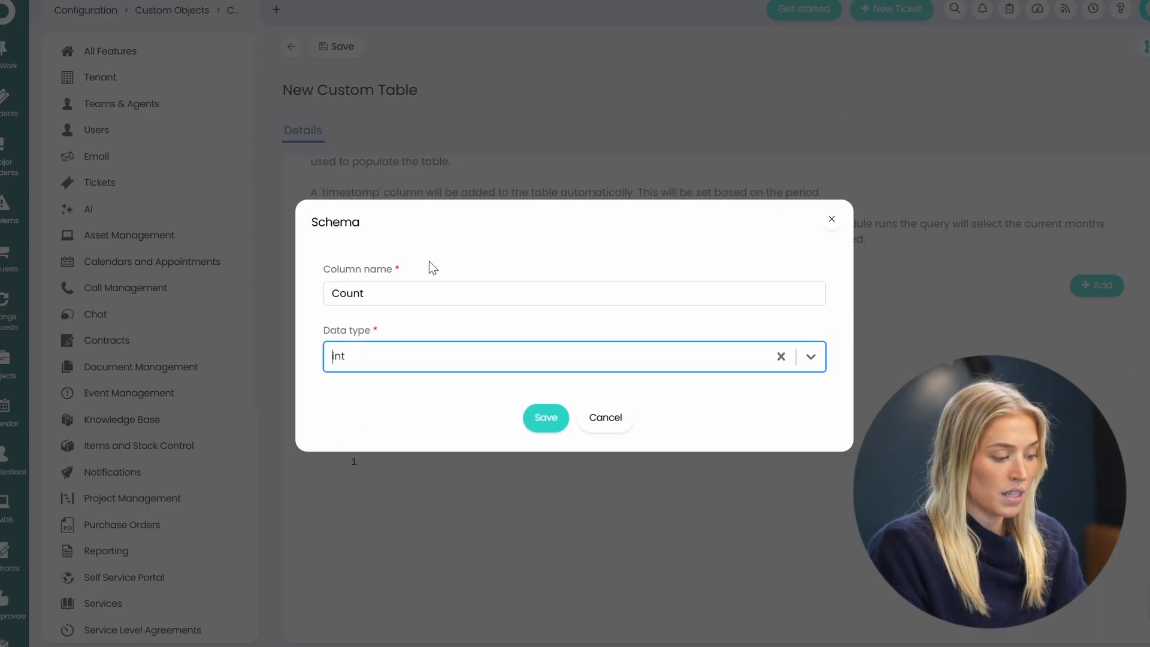
{"action": "left_click", "coordinate": [545, 420]}
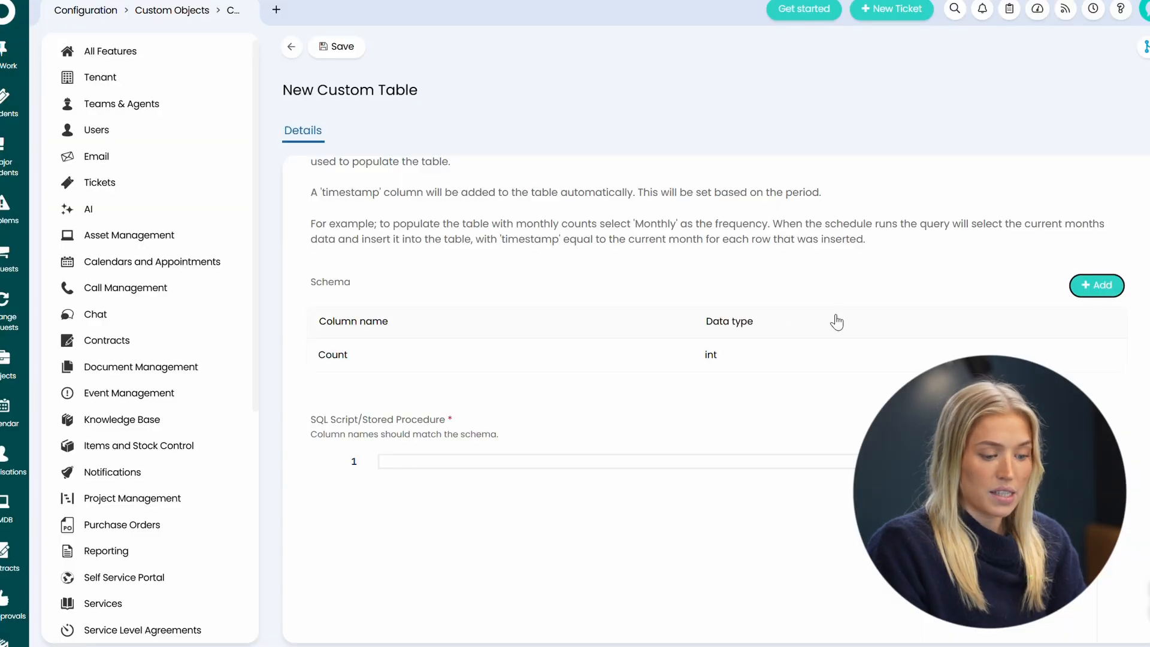
Add a column named Agent with data type nvarchar to the table schema, leaving the maximum length blank
{"action": "left_click", "coordinate": [1095, 286]}
{"action": "type", "text": "Agent"}
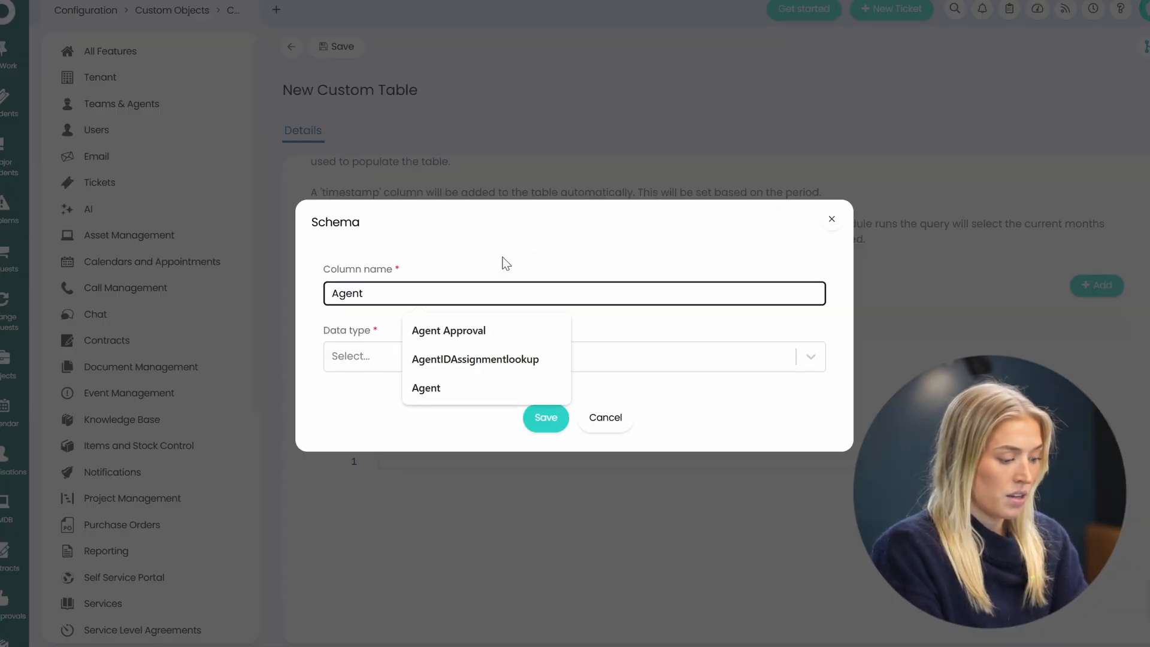
{"action": "left_click", "coordinate": [406, 359]}
{"action": "type", "text": "nva"}
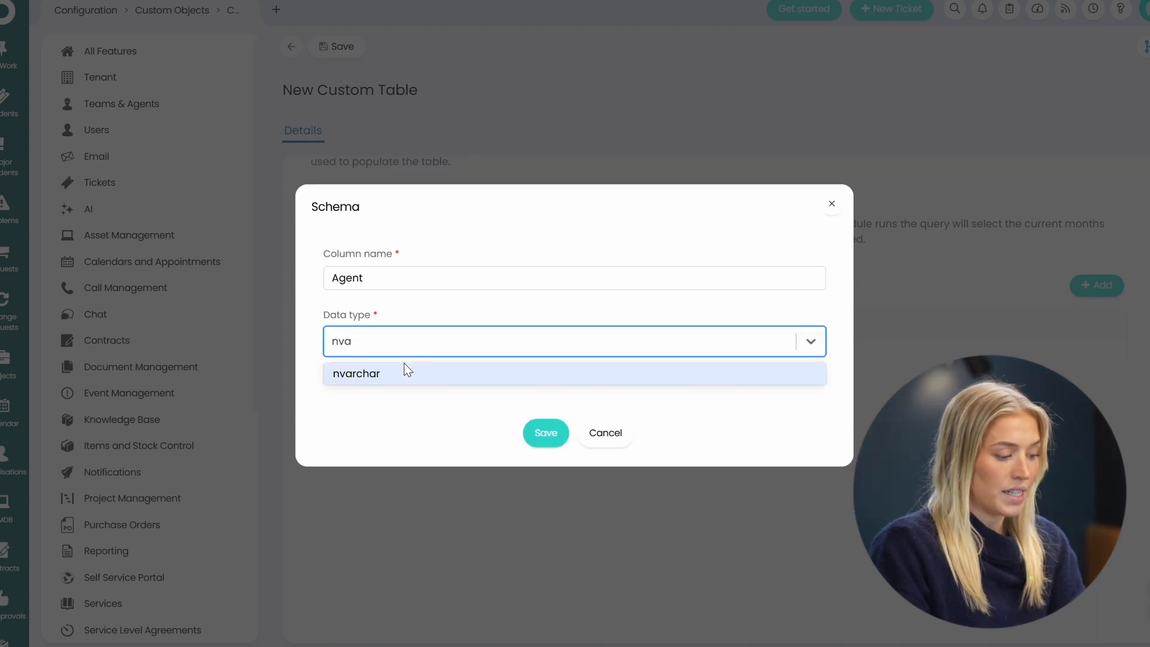
{"action": "left_click", "coordinate": [406, 372]}
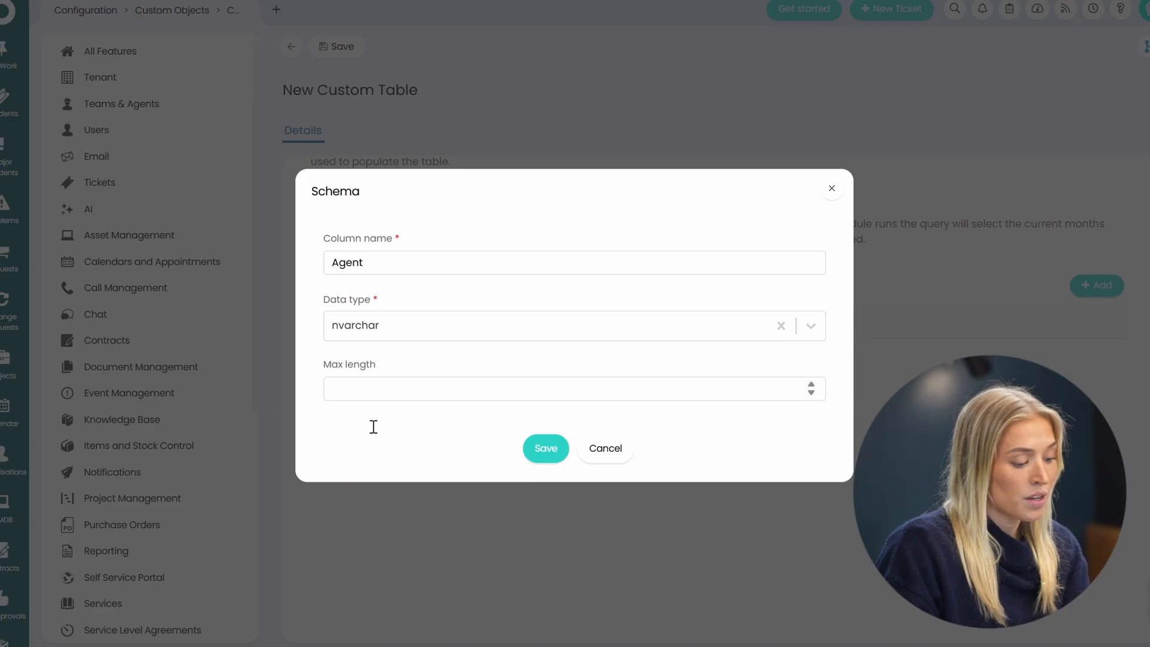
{"action": "left_click", "coordinate": [548, 450]}
Paste the "select 1, count (*)as count, uname as agent" query from the clipboard history into the SQL script, including its grouping by uname
{"action": "scroll", "coordinate": [559, 452], "scroll_direction": "down", "scroll_amount": 1}
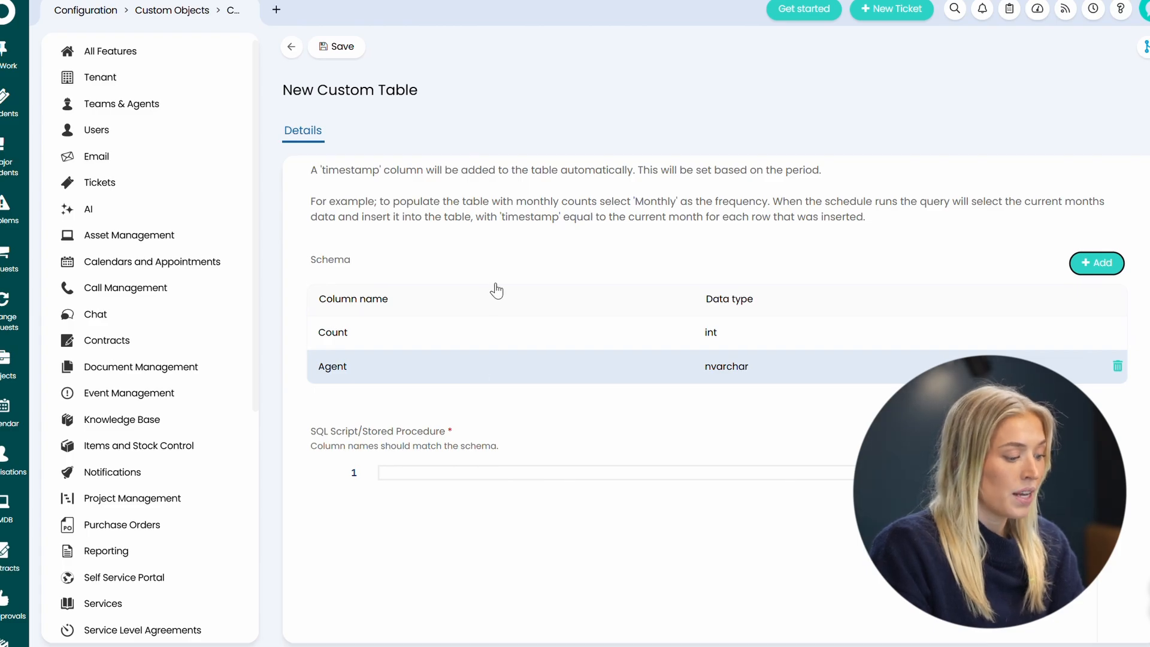
{"action": "scroll", "coordinate": [495, 287], "scroll_direction": "down", "scroll_amount": 2}
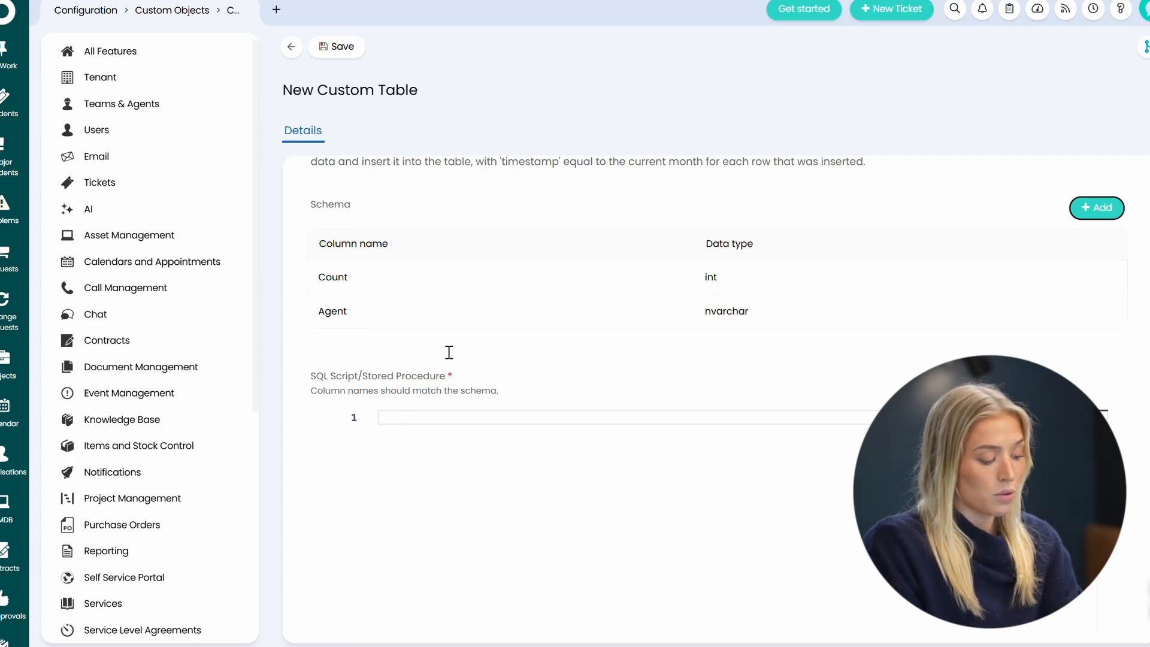
{"action": "left_click", "coordinate": [430, 419]}
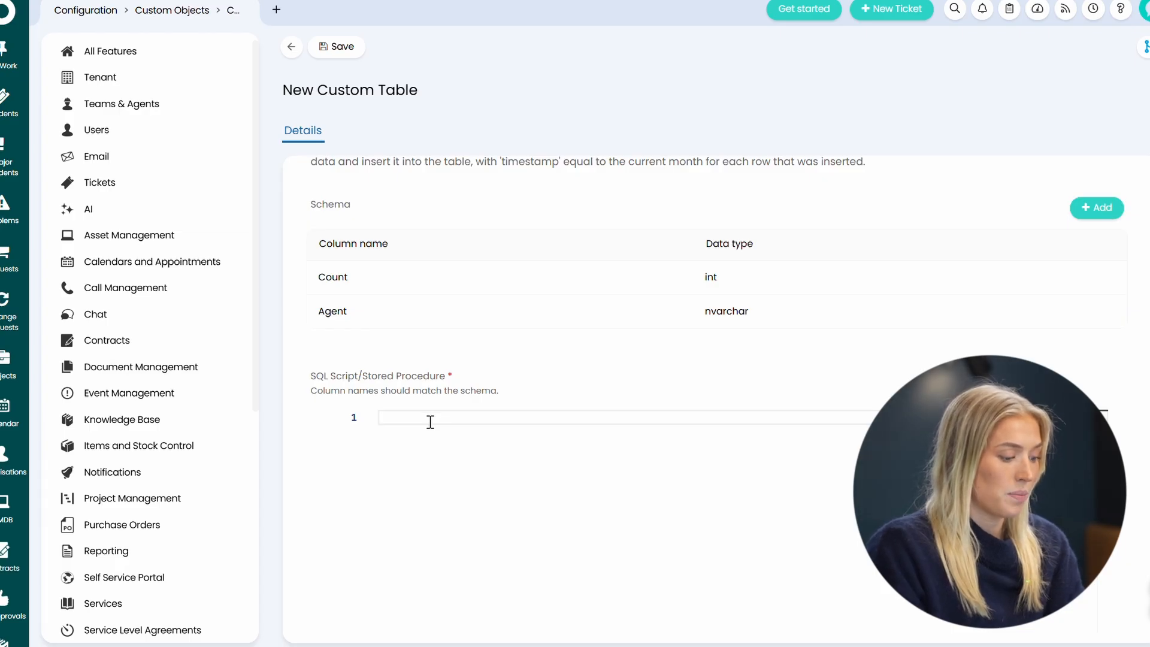
{"action": "key", "text": "super+v"}
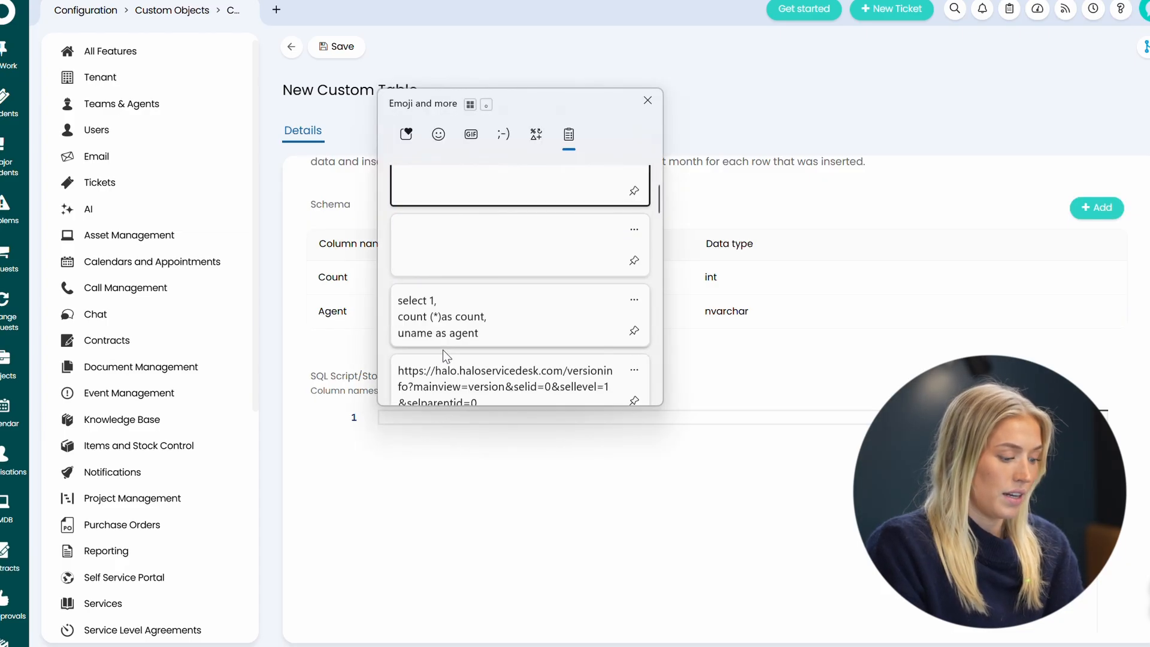
{"action": "left_click", "coordinate": [452, 325]}
{"action": "double_click", "coordinate": [471, 475]}
{"action": "left_click", "coordinate": [407, 436]}
{"action": "left_click", "coordinate": [556, 440]}
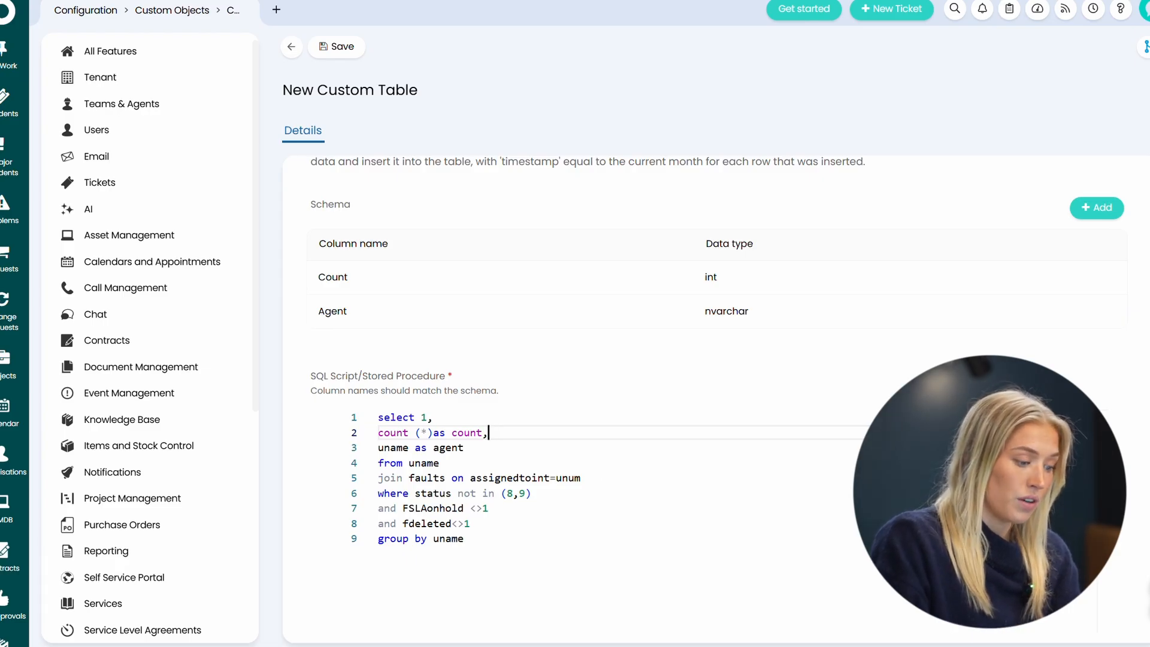
Examine the frequency and capture period settings and check the column aliases in the SQL script
{"action": "scroll", "coordinate": [1138, 514], "scroll_direction": "down", "scroll_amount": 3}
{"action": "scroll", "coordinate": [1137, 521], "scroll_direction": "down", "scroll_amount": 1}
{"action": "scroll", "coordinate": [611, 506], "scroll_direction": "down", "scroll_amount": 2}
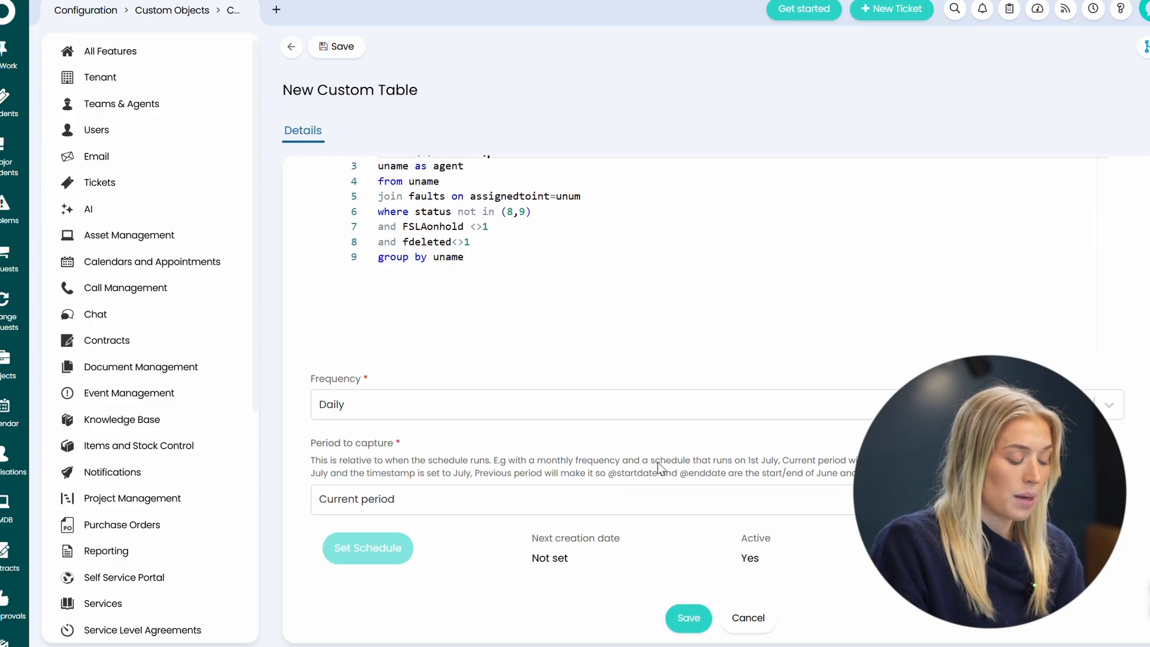
{"action": "left_click_drag", "start_coordinate": [312, 443], "coordinate": [384, 444]}
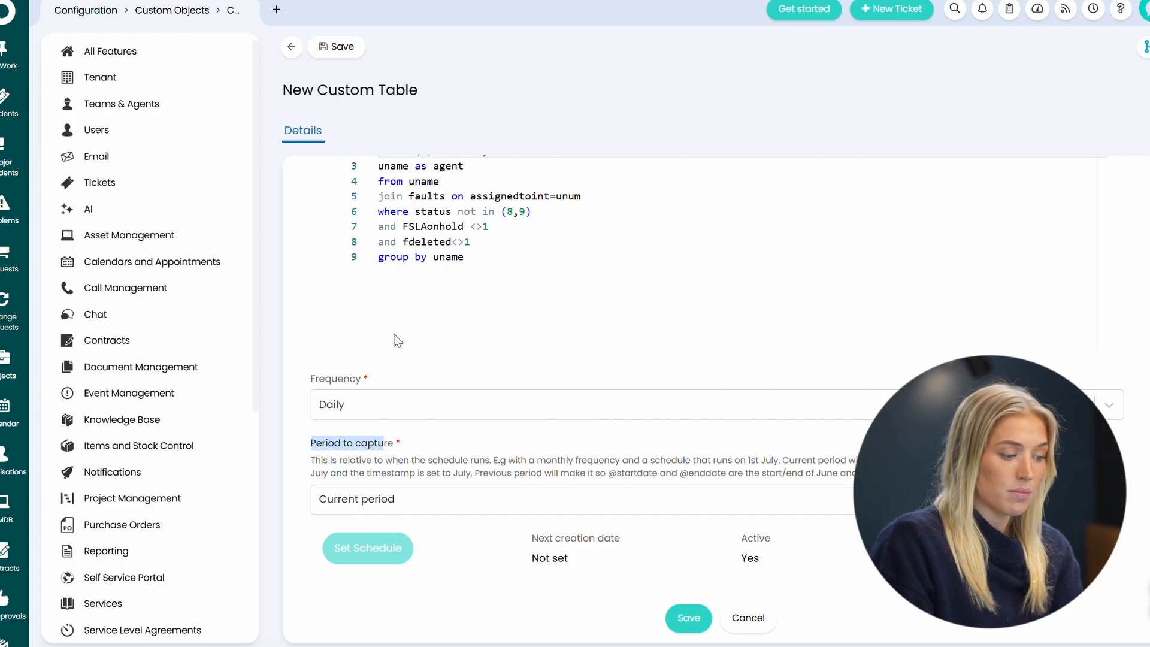
{"action": "left_click", "coordinate": [665, 254]}
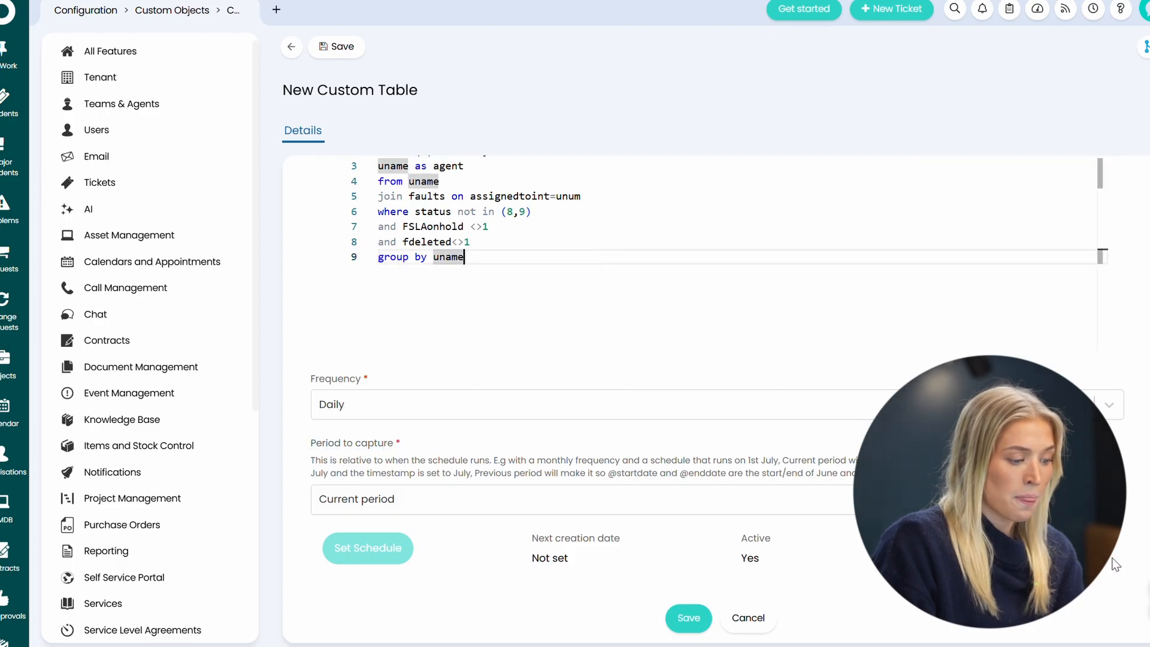
{"action": "scroll", "coordinate": [588, 403], "scroll_direction": "up", "scroll_amount": 2}
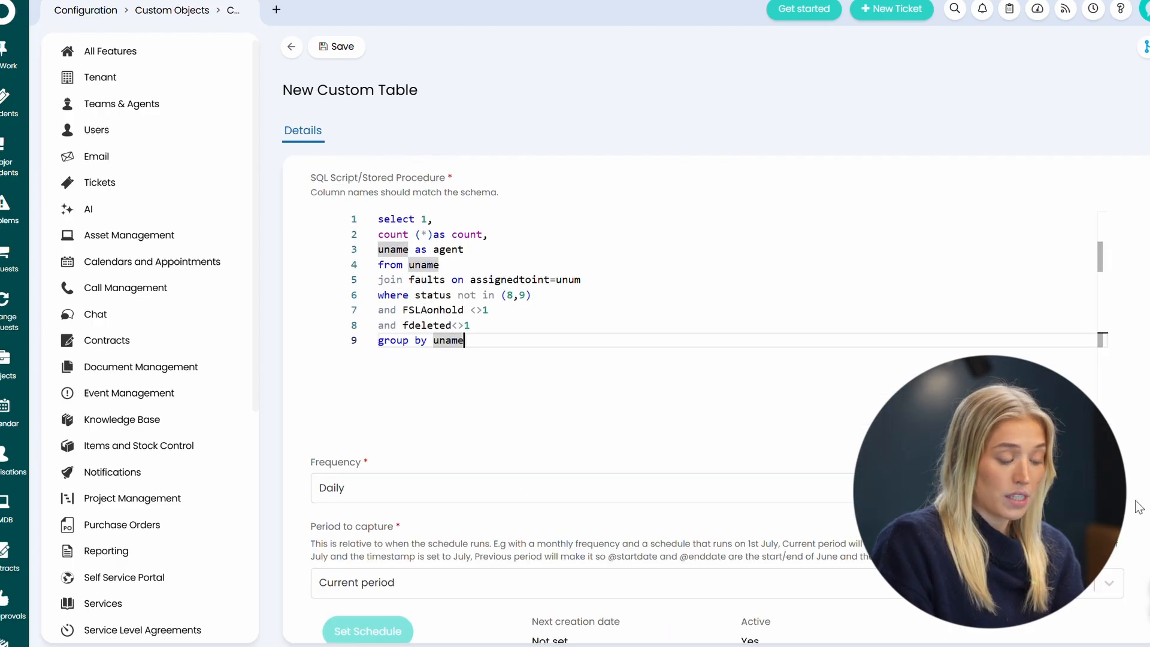
{"action": "left_click", "coordinate": [464, 234]}
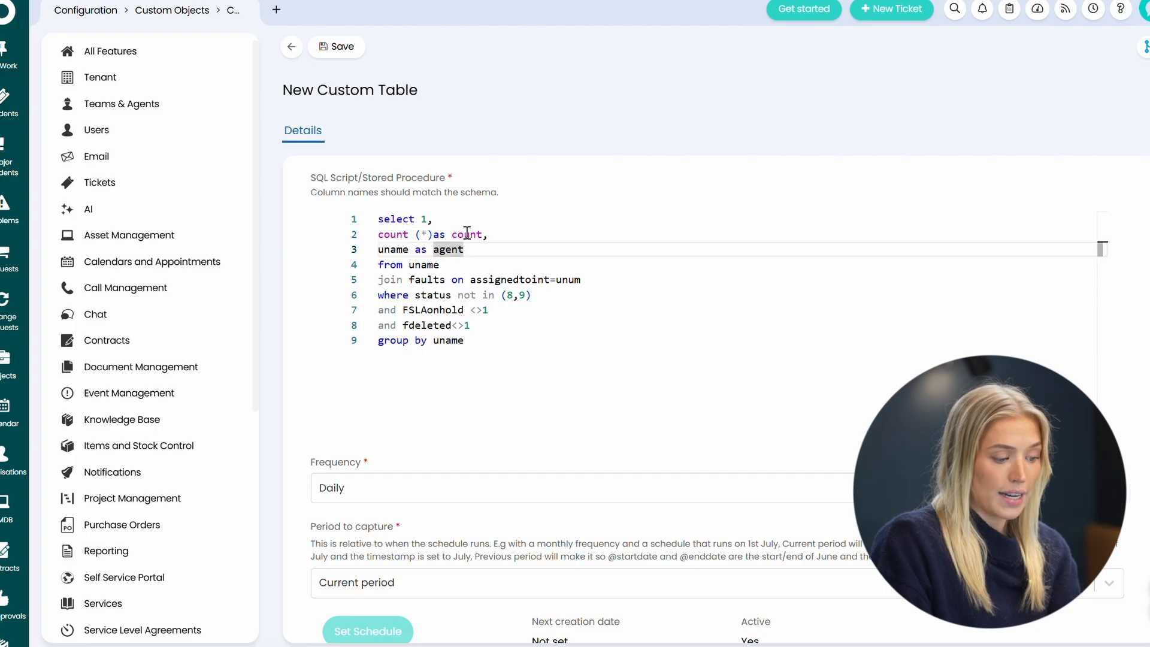
{"action": "left_click", "coordinate": [451, 249]}
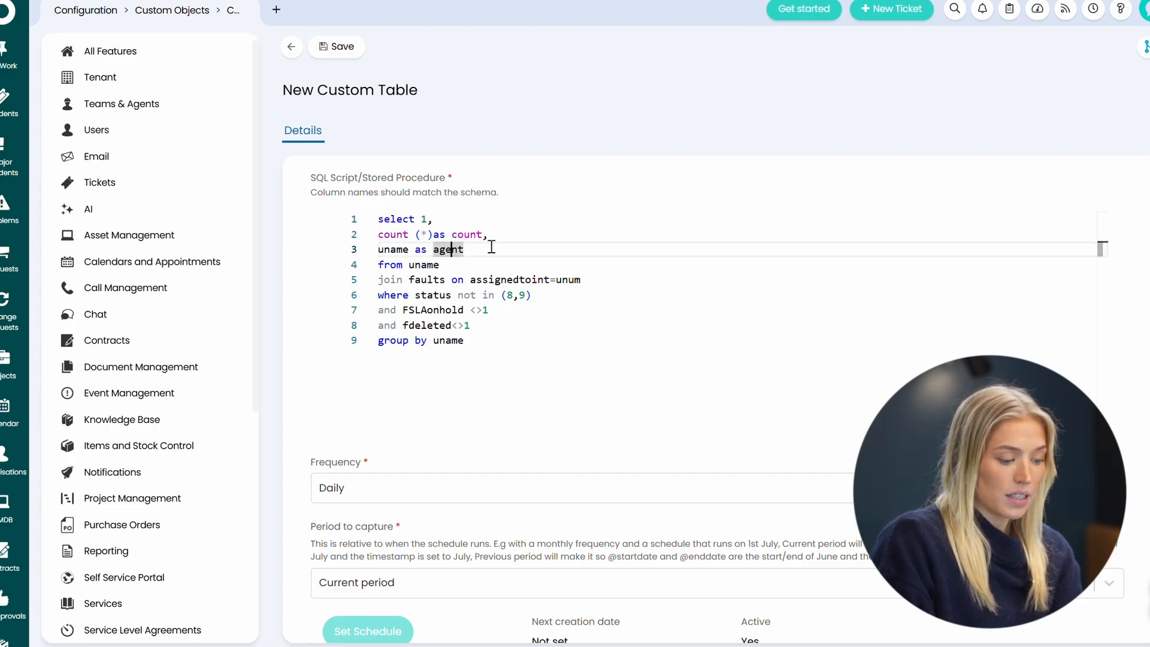
{"action": "scroll", "coordinate": [446, 359], "scroll_direction": "down", "scroll_amount": 2}
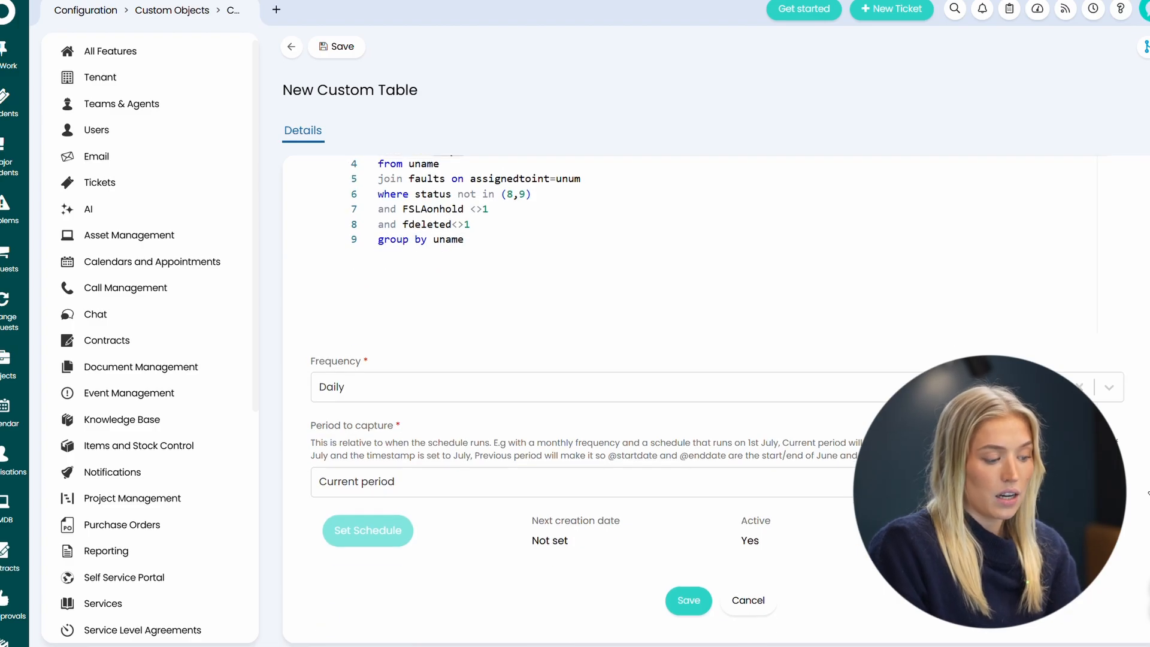
Choose Daily as the frequency for capturing data into the table
{"action": "left_click", "coordinate": [442, 396]}
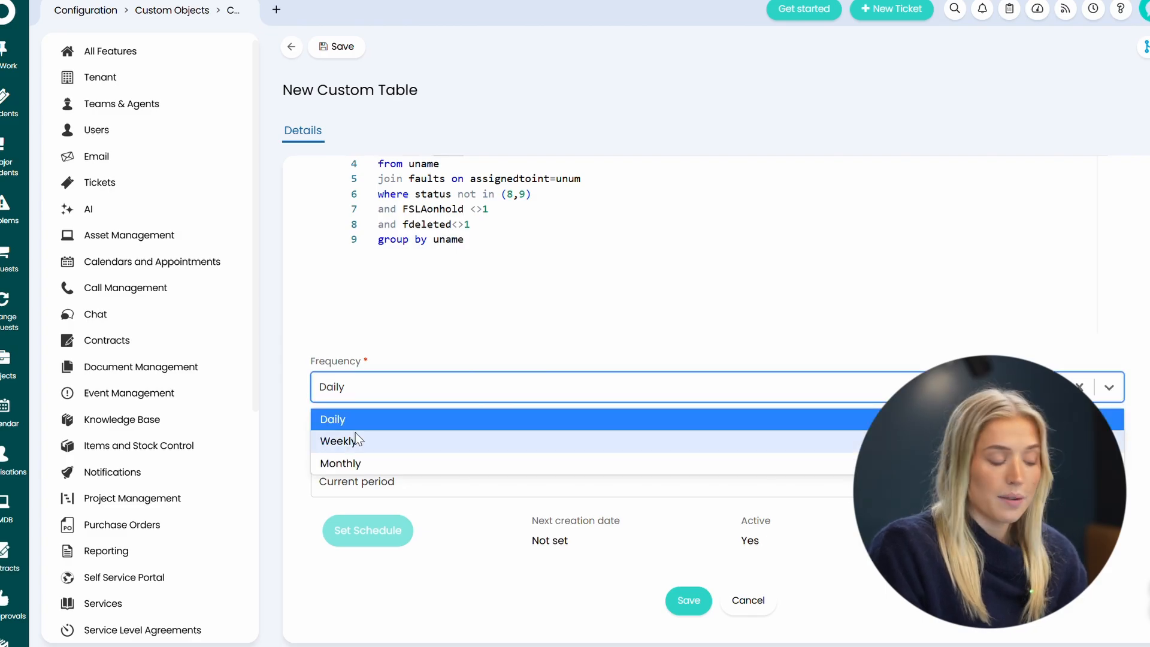
{"action": "left_click", "coordinate": [336, 420]}
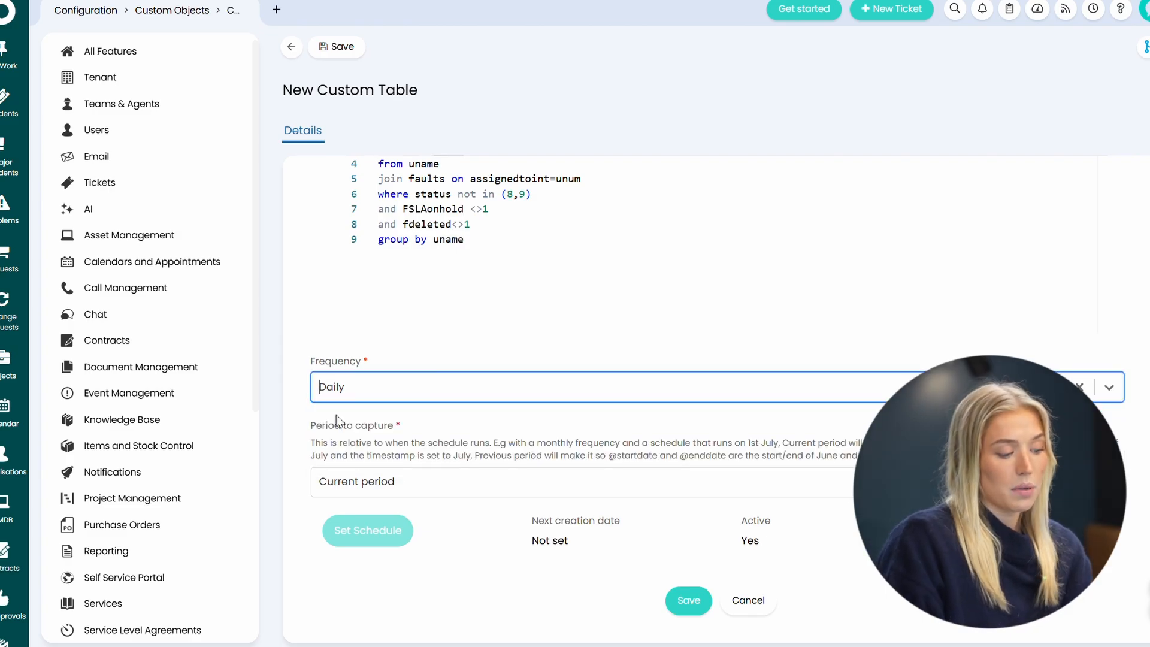
{"action": "left_click", "coordinate": [336, 389]}
{"action": "left_click", "coordinate": [340, 419]}
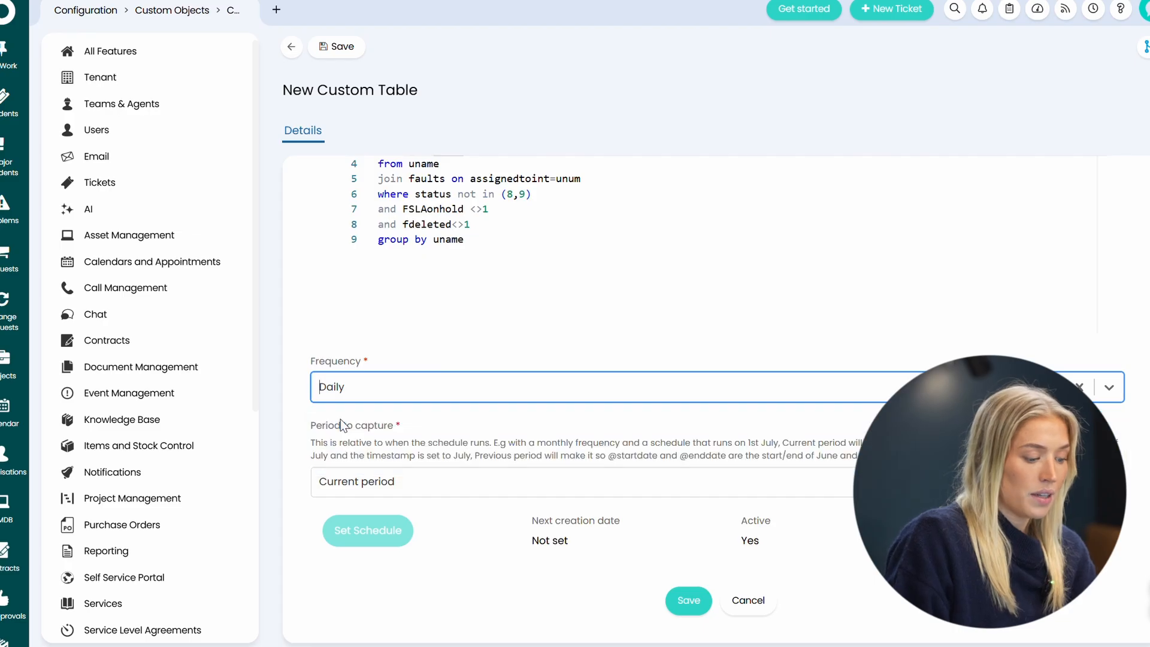
Choose Current period as the period to capture and check the alternative period option
{"action": "left_click_drag", "start_coordinate": [310, 427], "coordinate": [397, 426]}
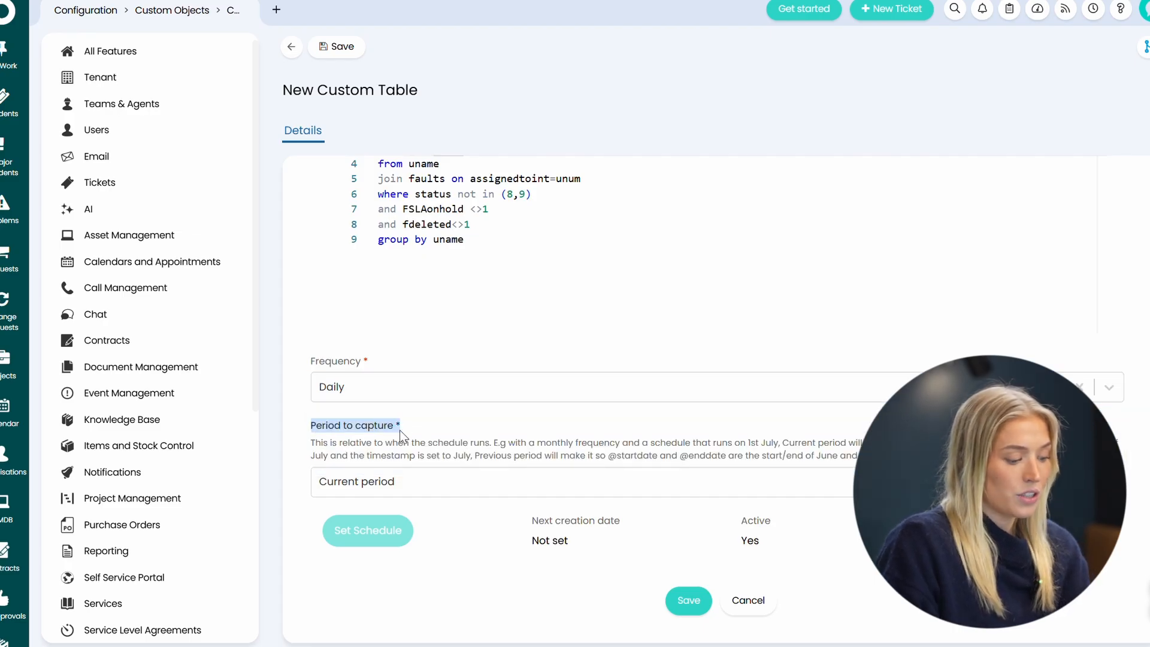
{"action": "left_click", "coordinate": [384, 481]}
{"action": "left_click", "coordinate": [349, 532]}
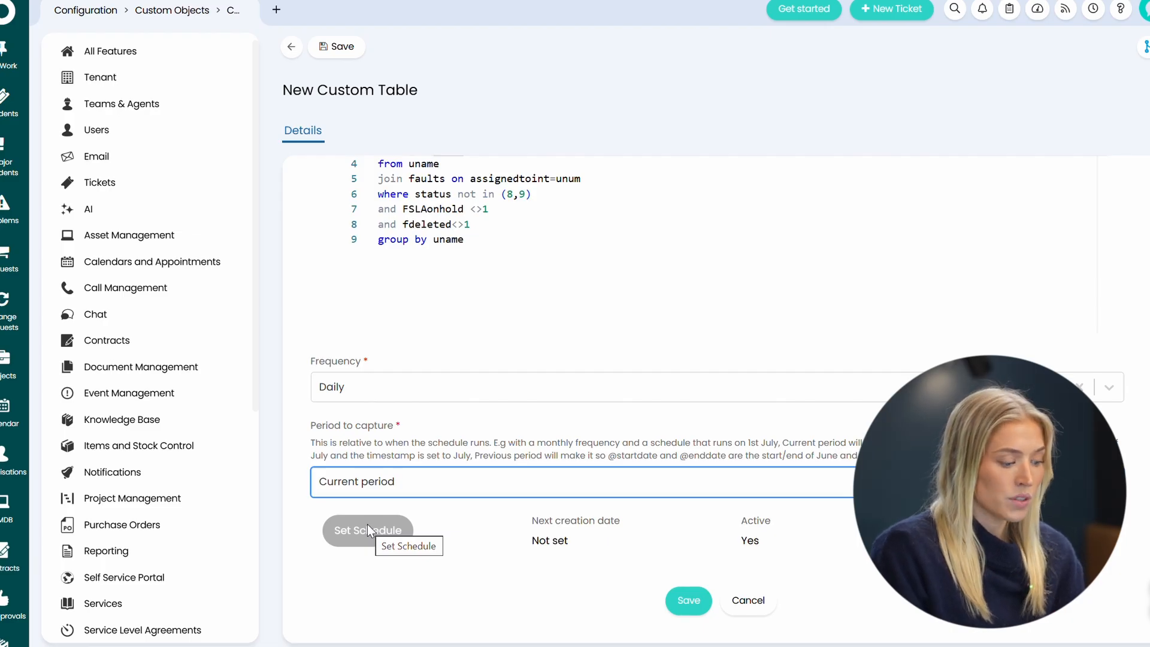
{"action": "left_click", "coordinate": [383, 486]}
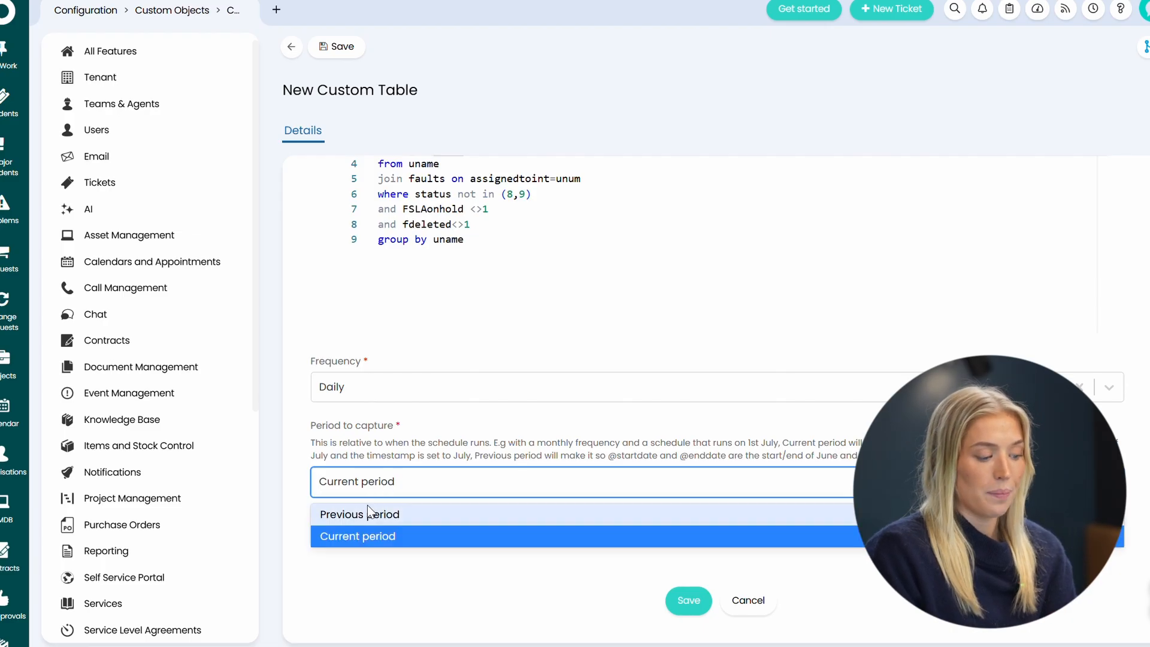
{"action": "left_click", "coordinate": [389, 479]}
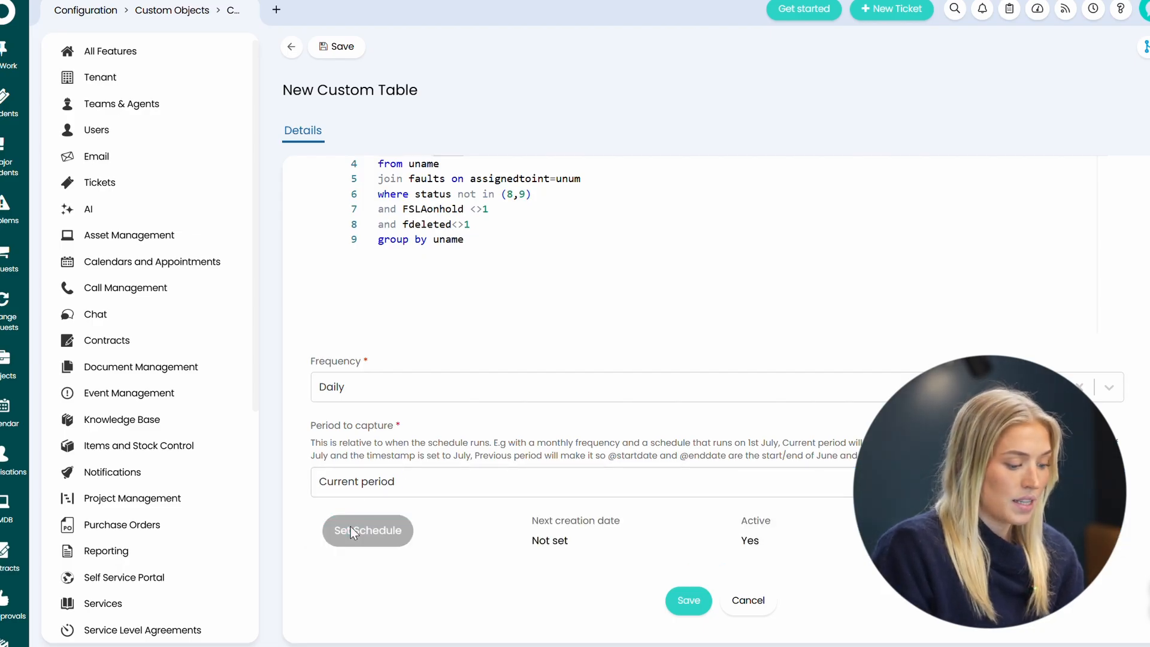
Try to save the new custom table
{"action": "left_click", "coordinate": [688, 600]}
{"action": "left_click", "coordinate": [574, 276]}
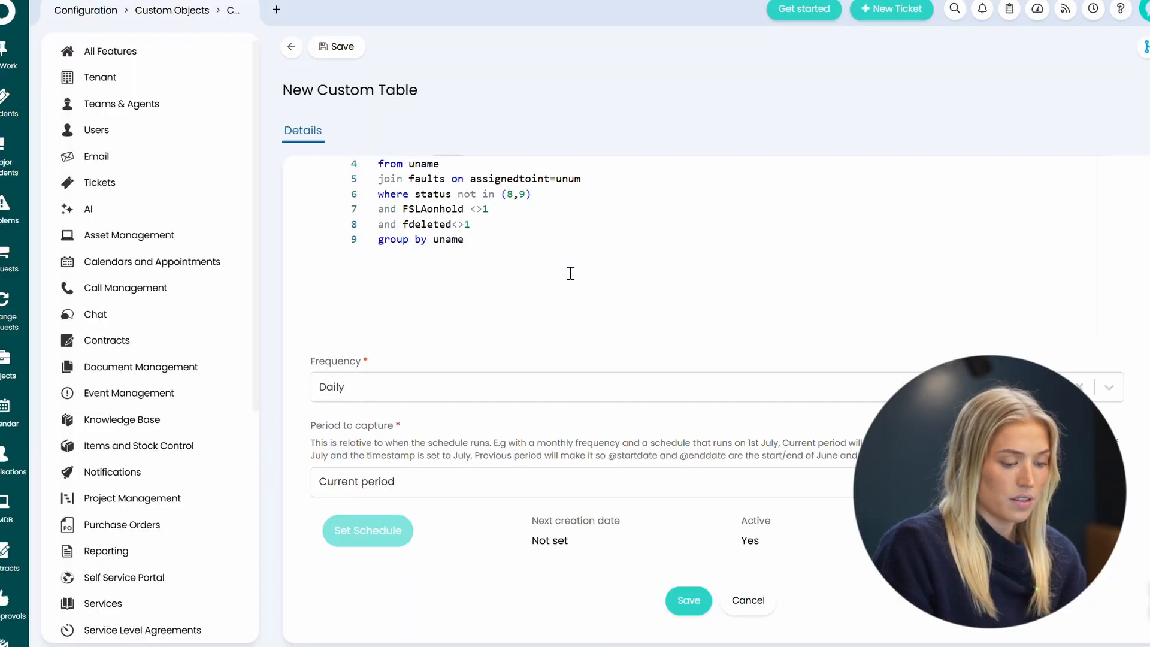
Change the table name and table label to StatisticsTable2
{"action": "scroll", "coordinate": [1143, 142], "scroll_direction": "up", "scroll_amount": 10}
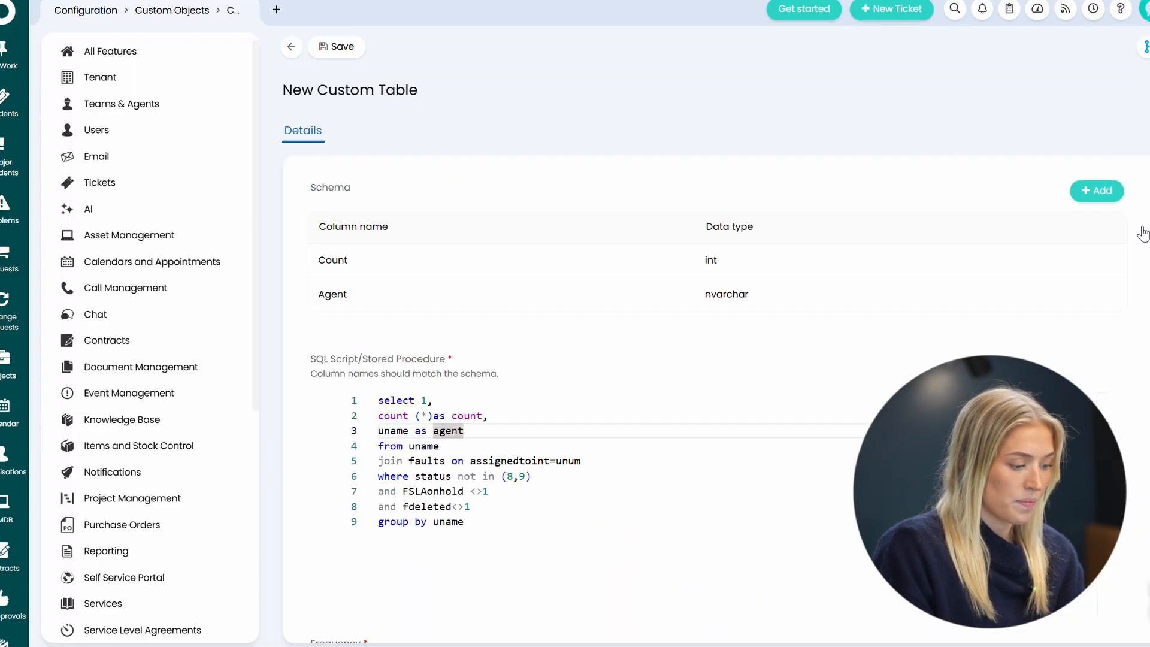
{"action": "left_click", "coordinate": [421, 283]}
{"action": "type", "text": "2"}
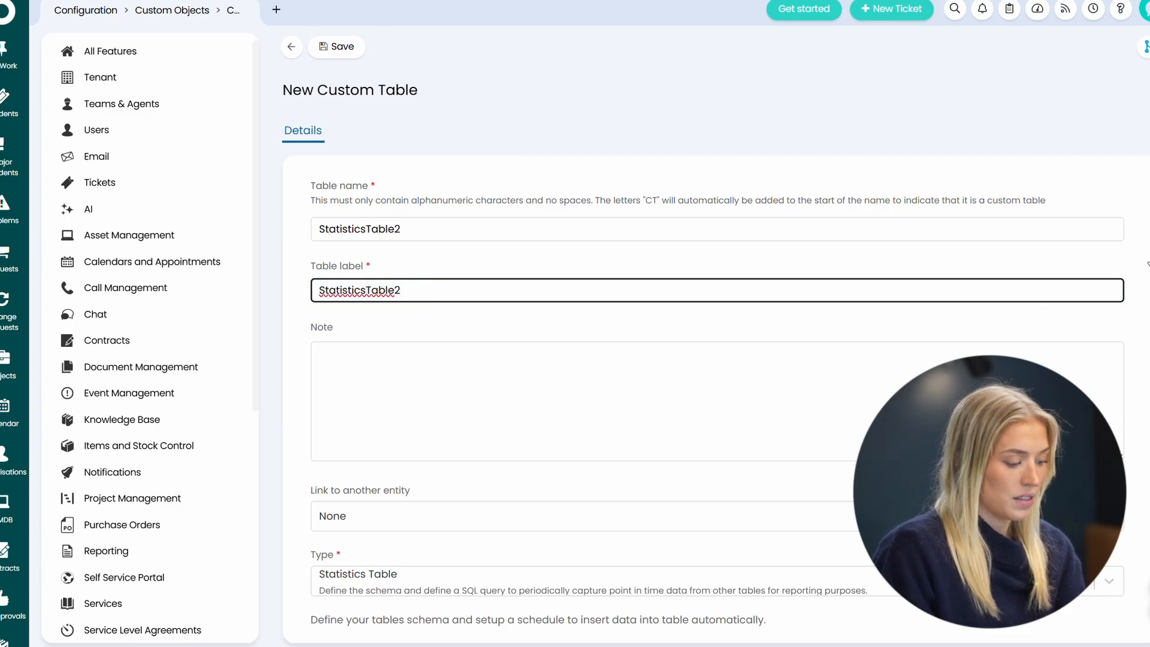
Save the new custom table StatisticsTable2 and check its saved schema and SQL script
{"action": "scroll", "coordinate": [1147, 264], "scroll_direction": "down", "scroll_amount": 10}
{"action": "left_click", "coordinate": [689, 606]}
{"action": "scroll", "coordinate": [397, 269], "scroll_direction": "down", "scroll_amount": 8}
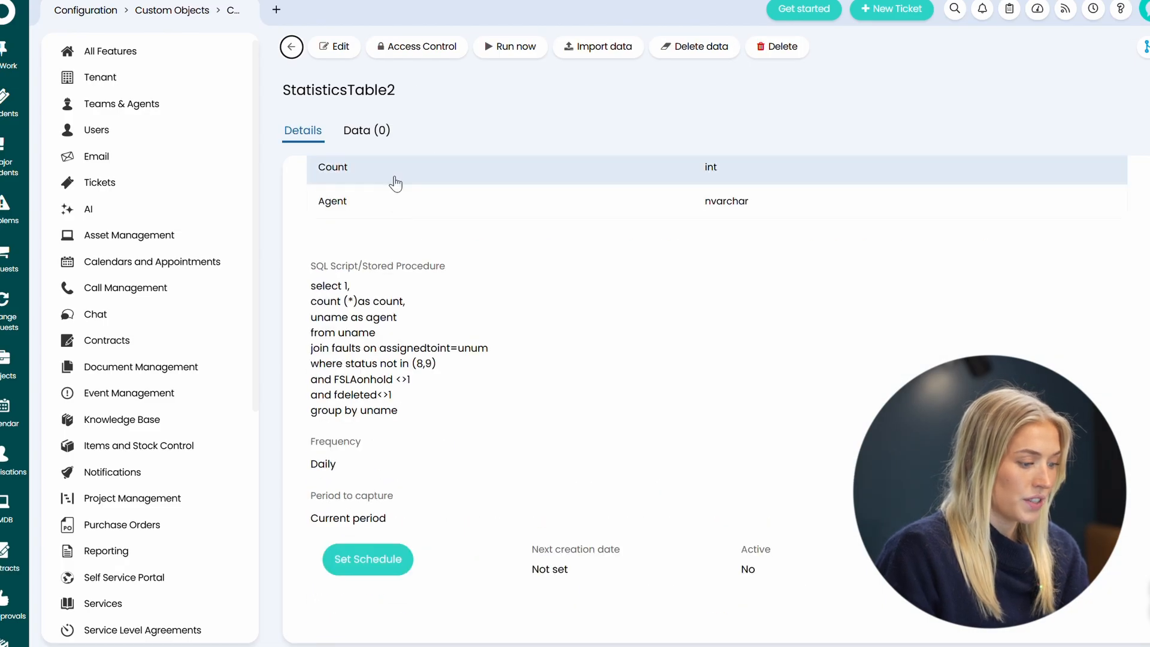
Review the table's schedule options, including type, time, start date, frequency and weekdays, and close them without saving
{"action": "left_click", "coordinate": [362, 556]}
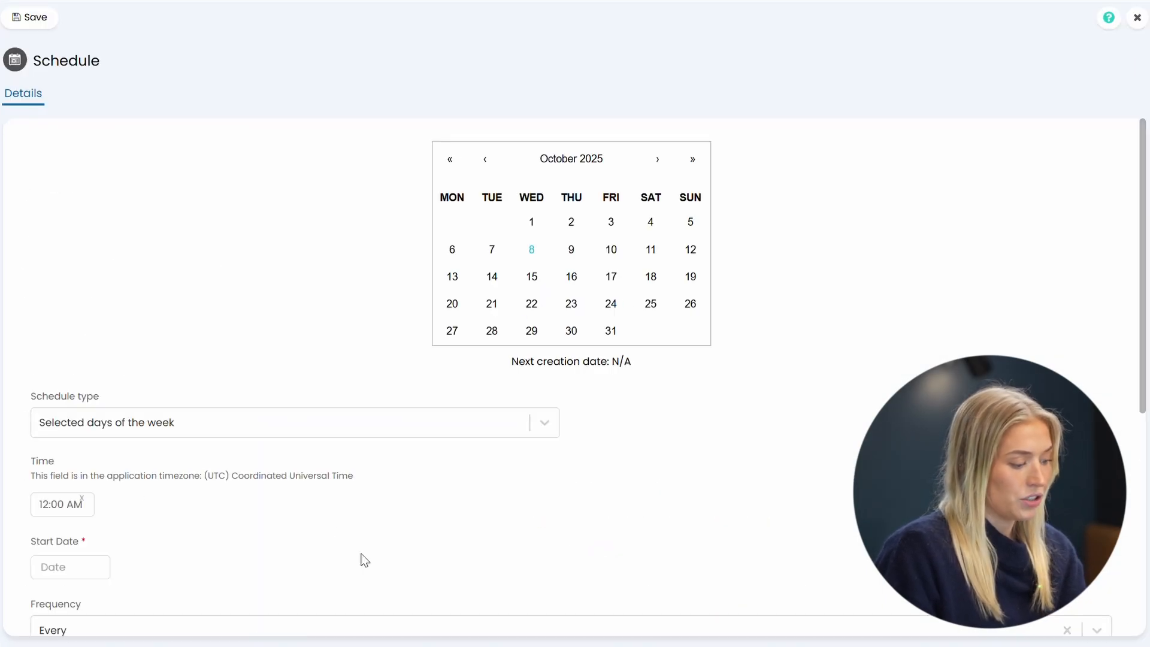
{"action": "scroll", "coordinate": [152, 362], "scroll_direction": "down", "scroll_amount": 2}
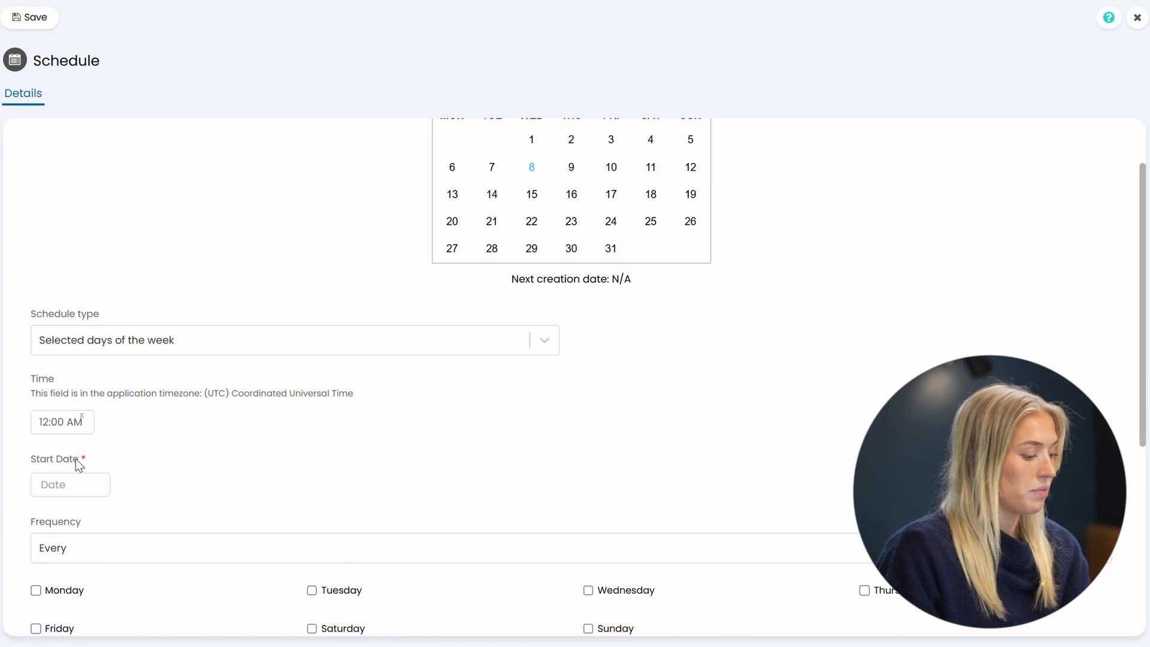
{"action": "scroll", "coordinate": [48, 449], "scroll_direction": "down", "scroll_amount": 2}
{"action": "scroll", "coordinate": [178, 470], "scroll_direction": "down", "scroll_amount": 2}
{"action": "scroll", "coordinate": [78, 483], "scroll_direction": "down", "scroll_amount": 5}
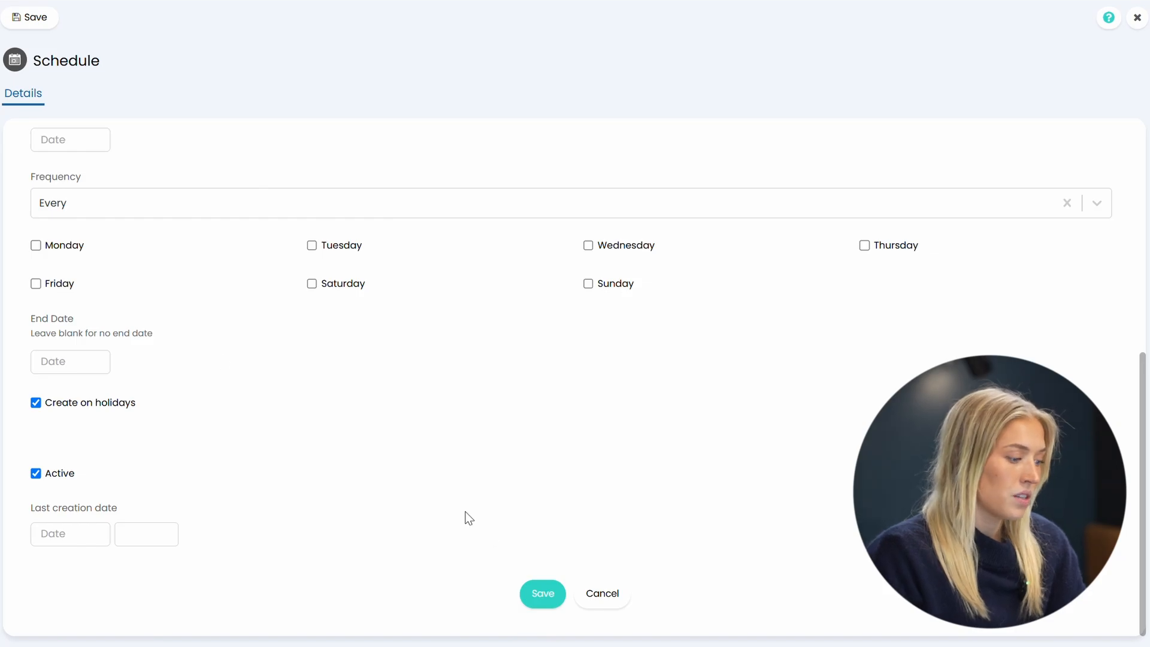
{"action": "left_click", "coordinate": [612, 594]}
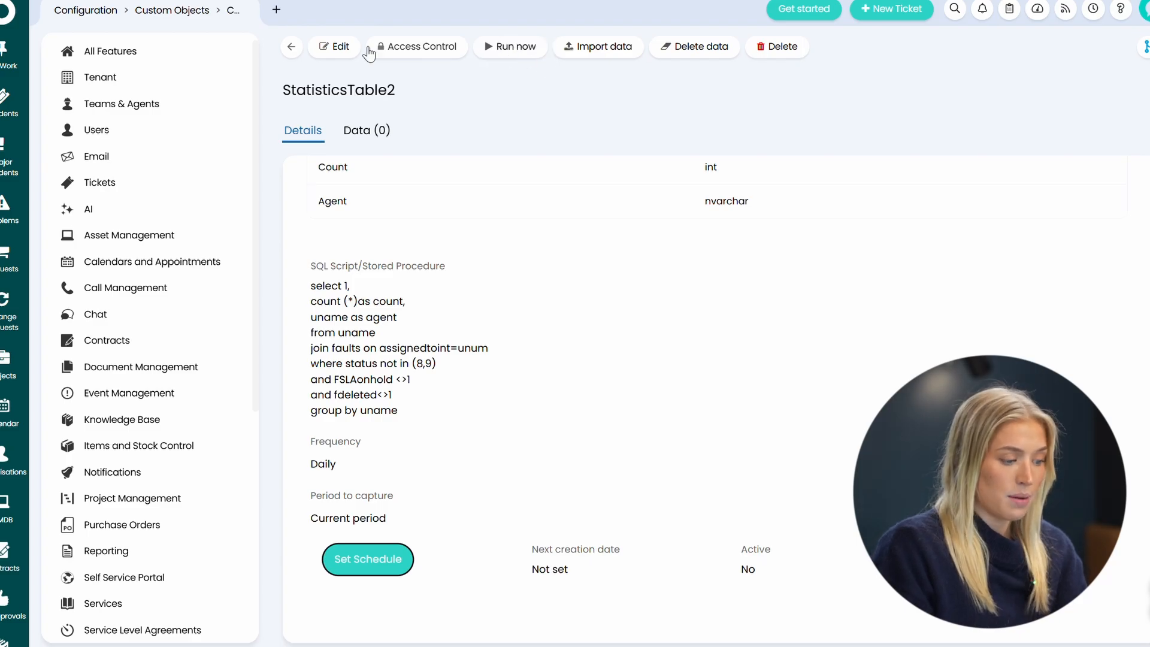
Run the statistics capture for StatisticsTable2 immediately and dismiss the result message
{"action": "scroll", "coordinate": [401, 300], "scroll_direction": "up", "scroll_amount": 5}
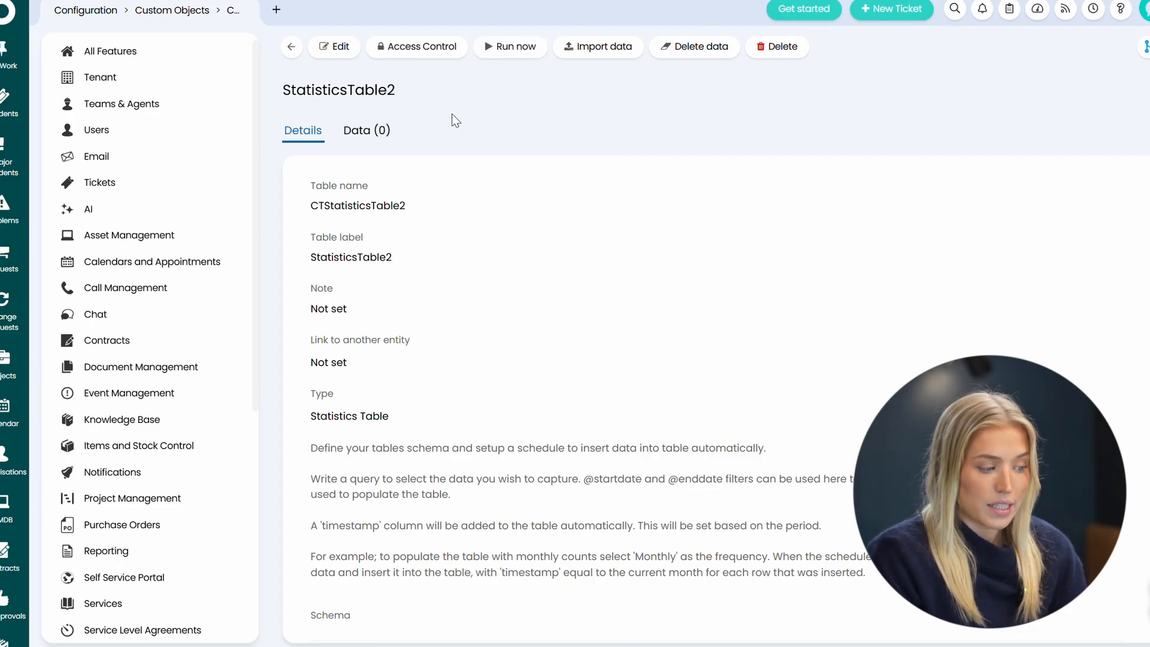
{"action": "left_click", "coordinate": [507, 48]}
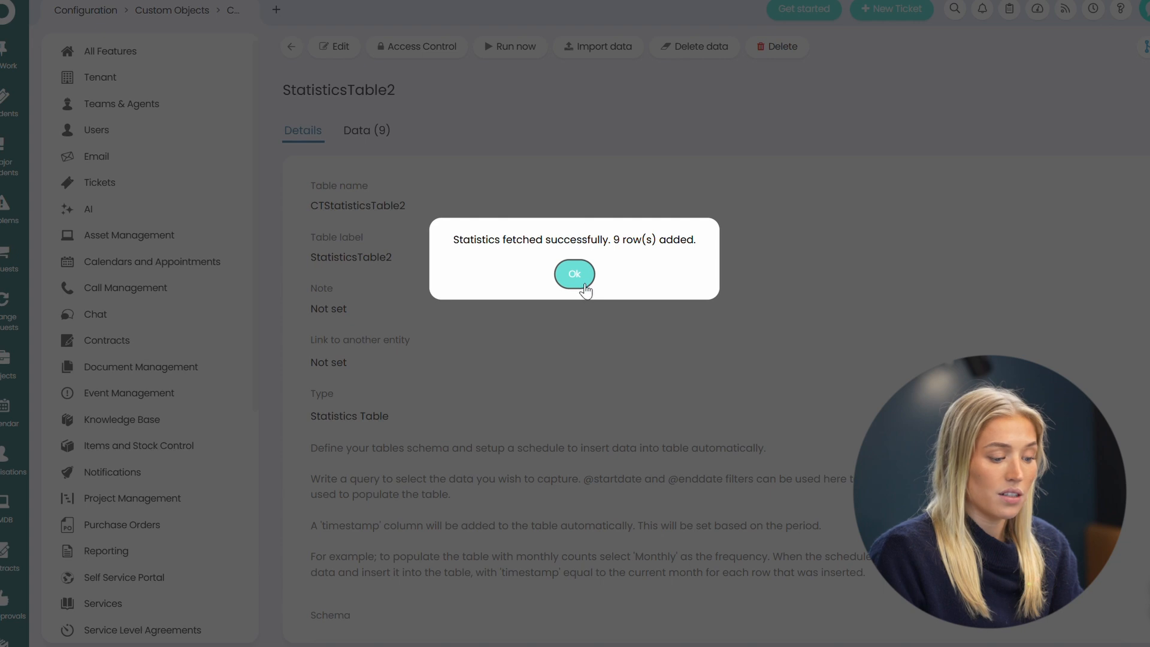
{"action": "left_click_drag", "start_coordinate": [591, 240], "coordinate": [662, 246]}
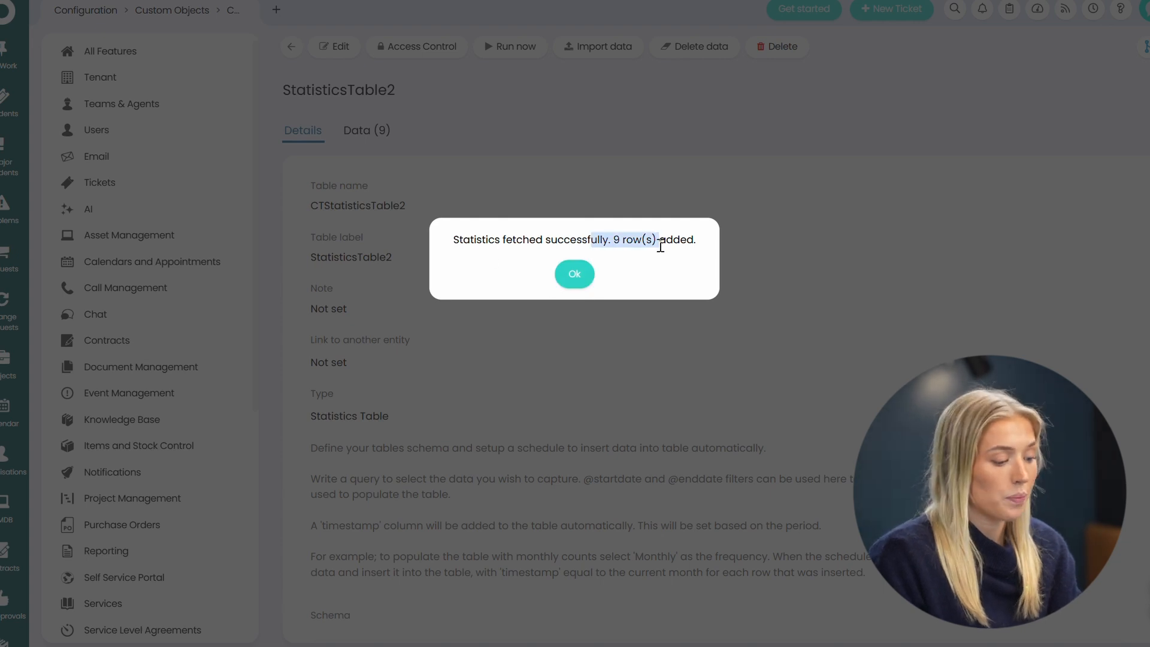
{"action": "left_click", "coordinate": [575, 275]}
Examine the data captured in StatisticsTable2 and the table name in its details
{"action": "left_click", "coordinate": [370, 140]}
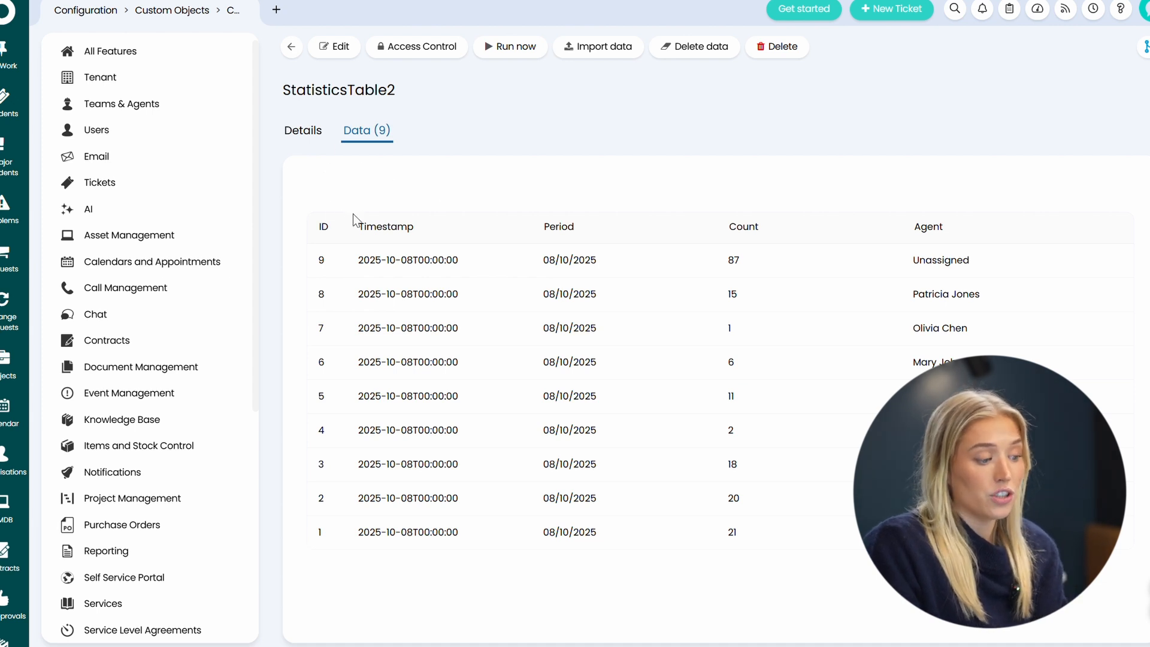
{"action": "left_click", "coordinate": [309, 131]}
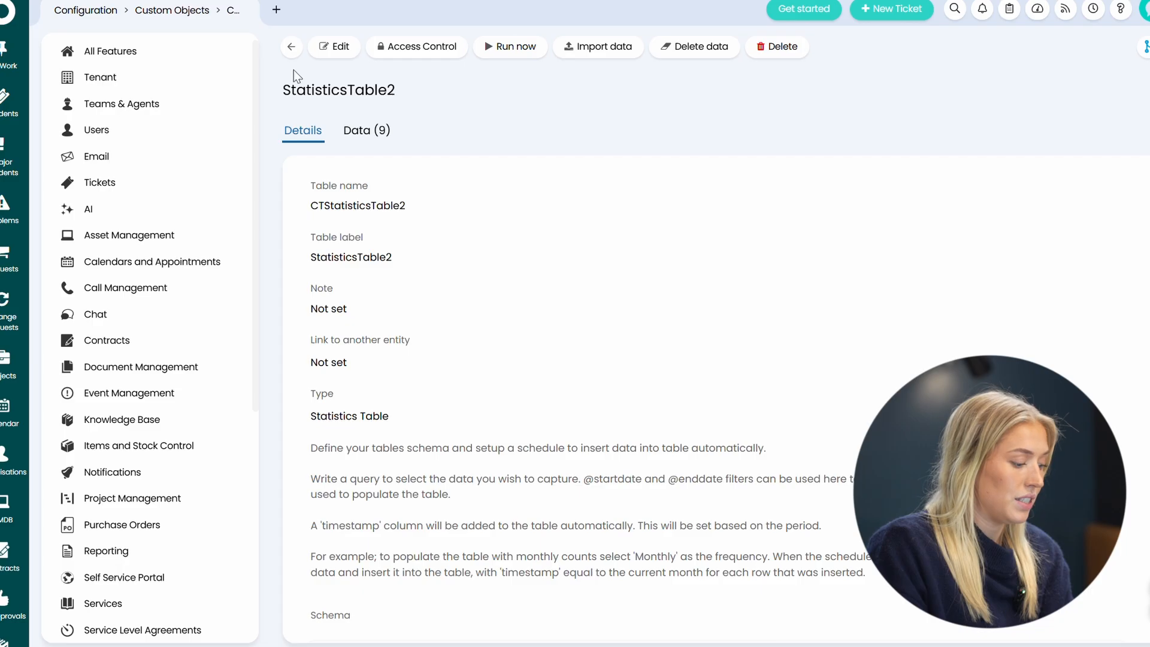
{"action": "scroll", "coordinate": [12, 593], "scroll_direction": "down", "scroll_amount": 10}
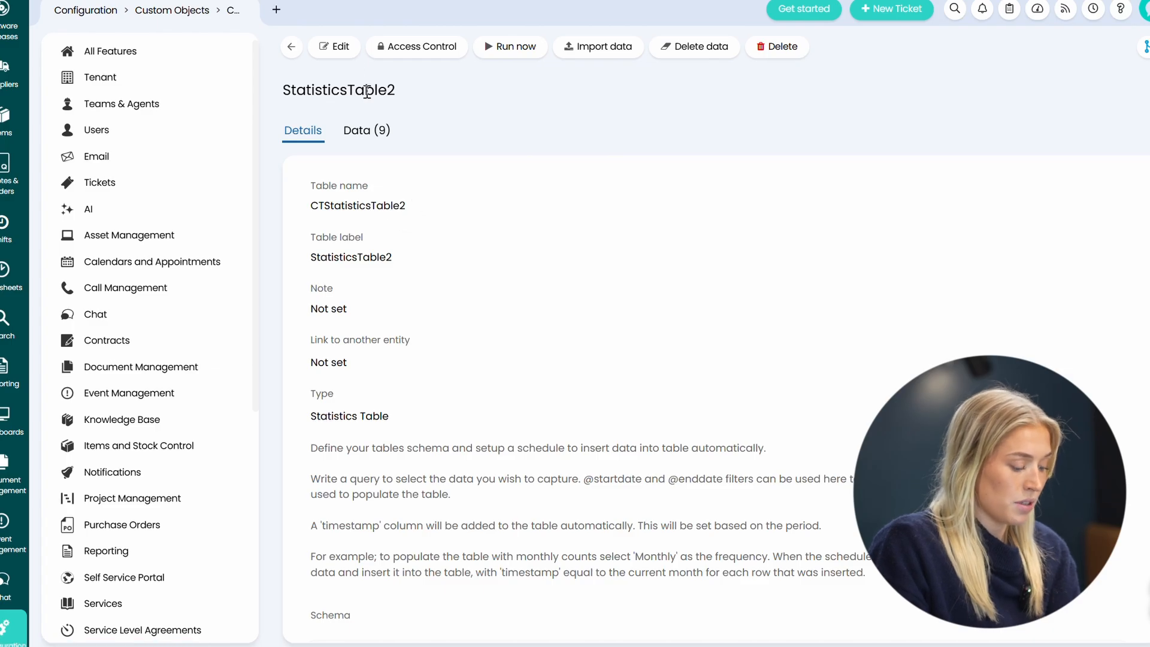
{"action": "left_click_drag", "start_coordinate": [406, 206], "coordinate": [300, 204]}
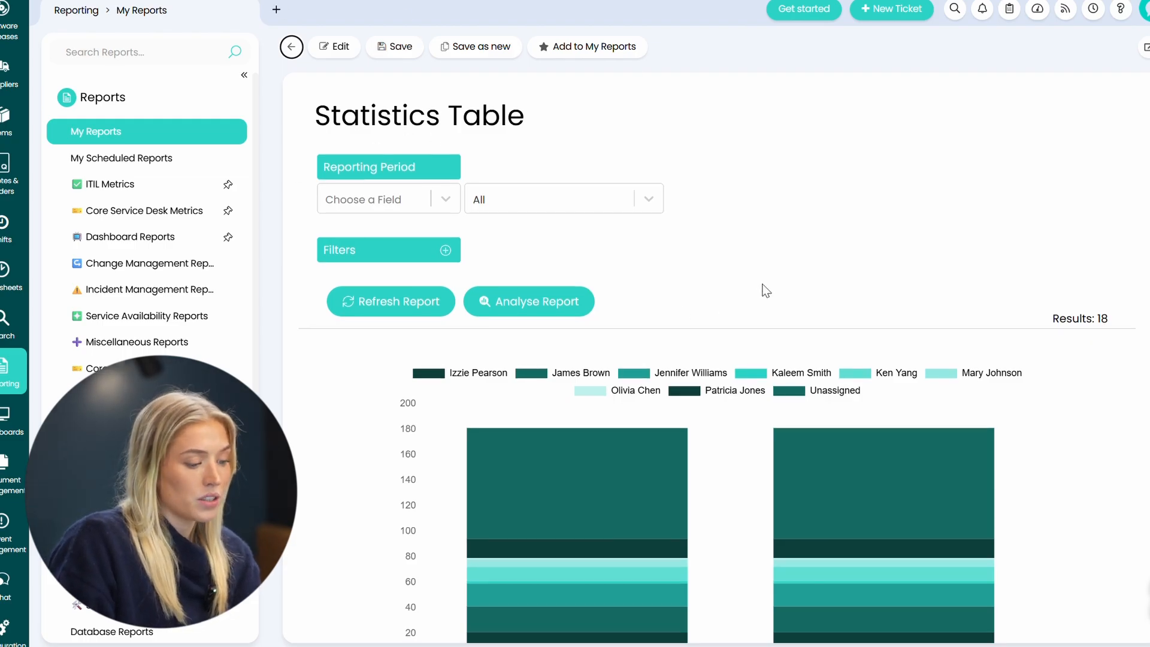
Examine the Statistics Table report's chart and the custom SQL query used as its data source
{"action": "scroll", "coordinate": [764, 290], "scroll_direction": "down", "scroll_amount": 4}
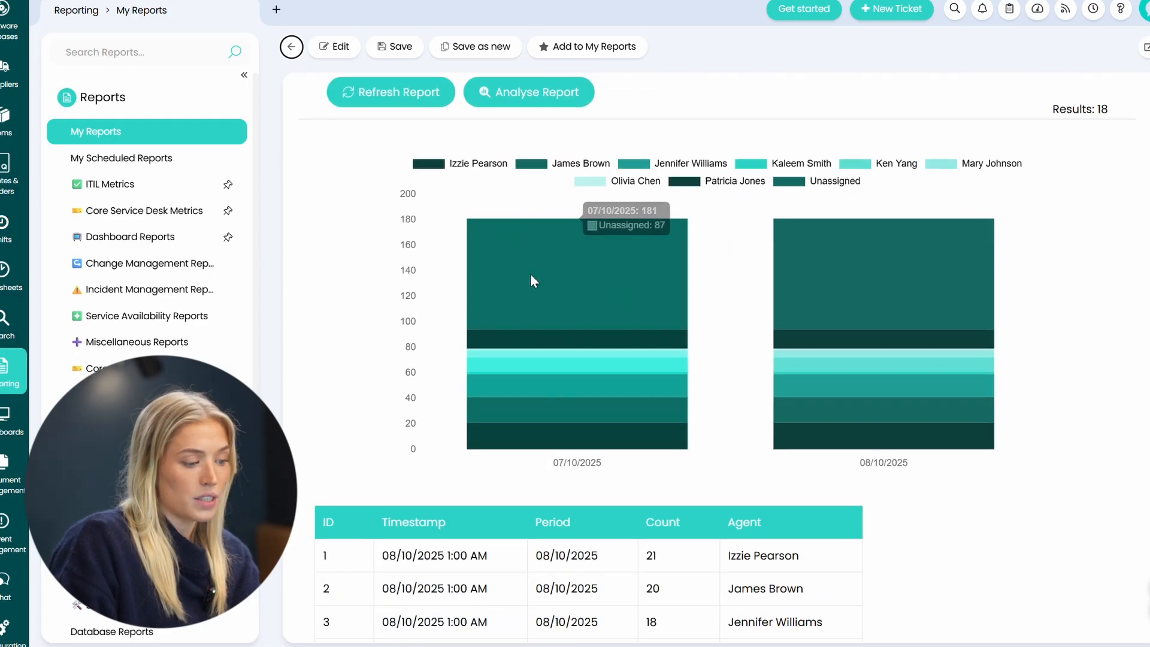
{"action": "left_click", "coordinate": [338, 46]}
{"action": "left_click", "coordinate": [335, 155]}
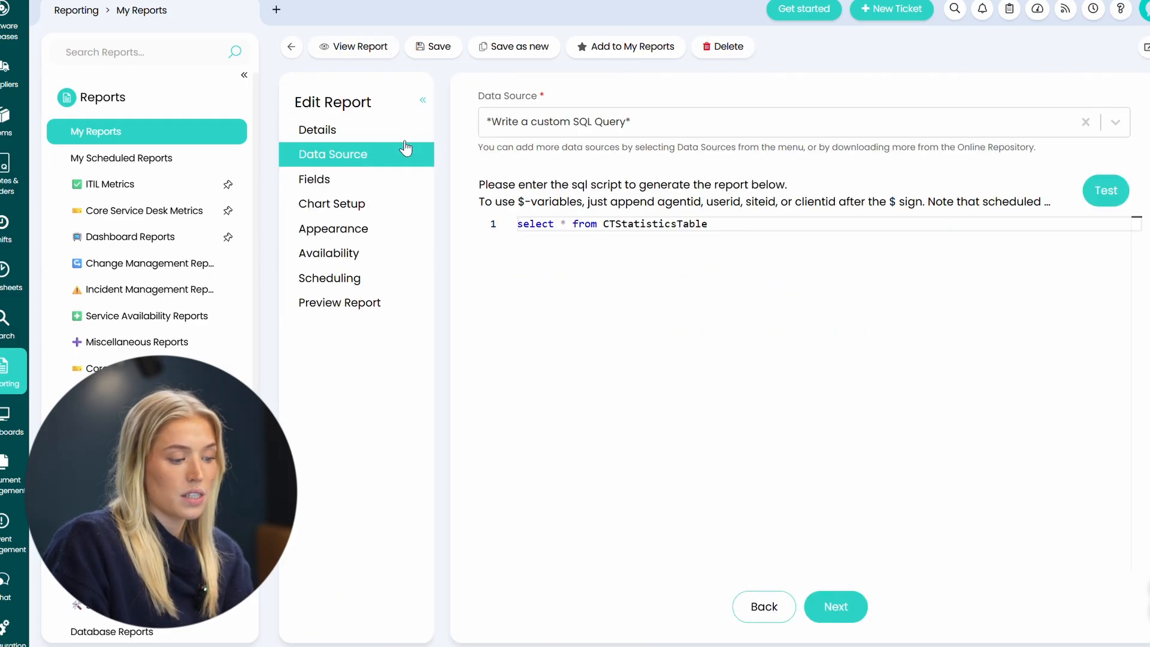
{"action": "left_click", "coordinate": [530, 227]}
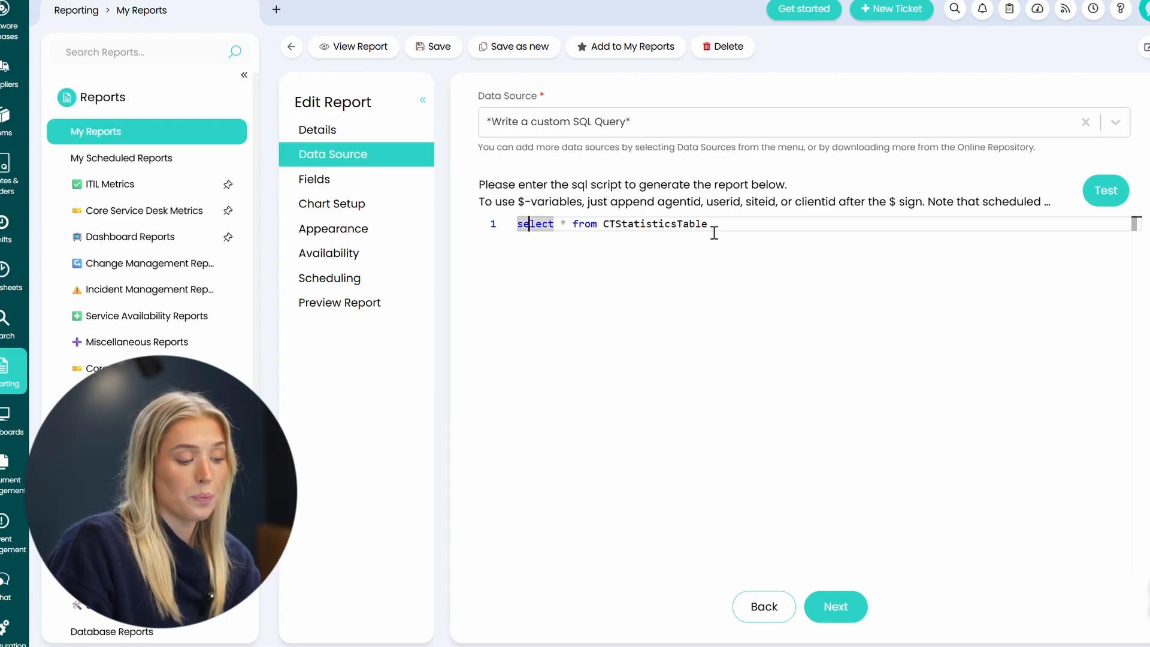
{"action": "left_click", "coordinate": [737, 228]}
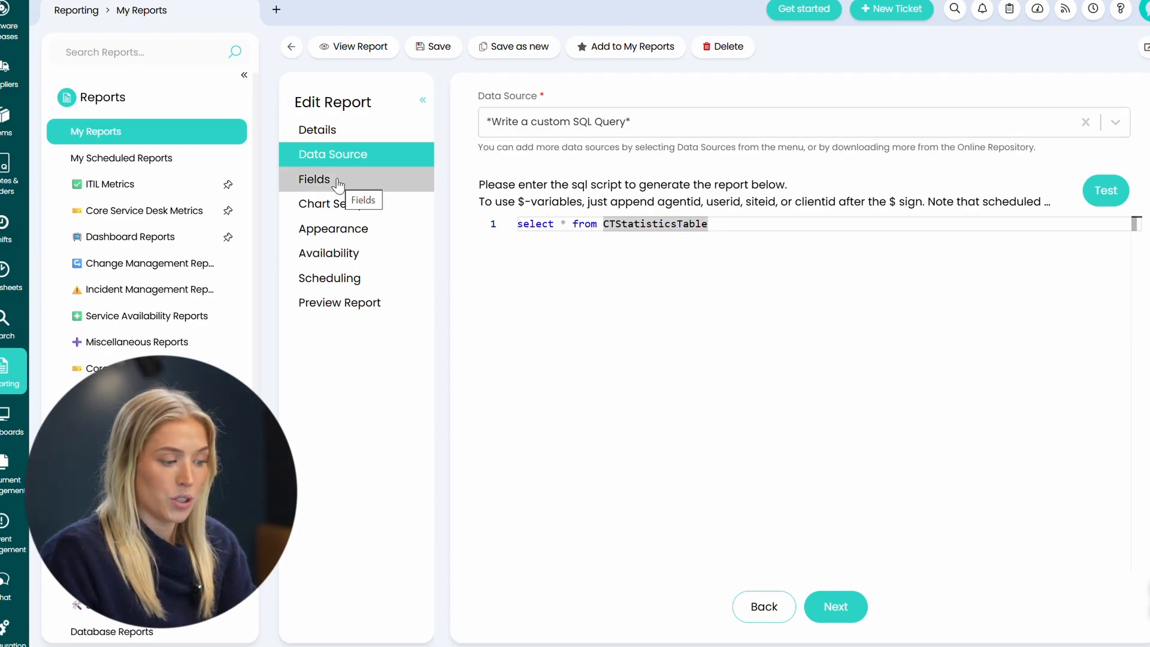
Review the Statistics Table report's chart setup, including its axes, summing and grouping options, and the chart preview
{"action": "left_click", "coordinate": [367, 204]}
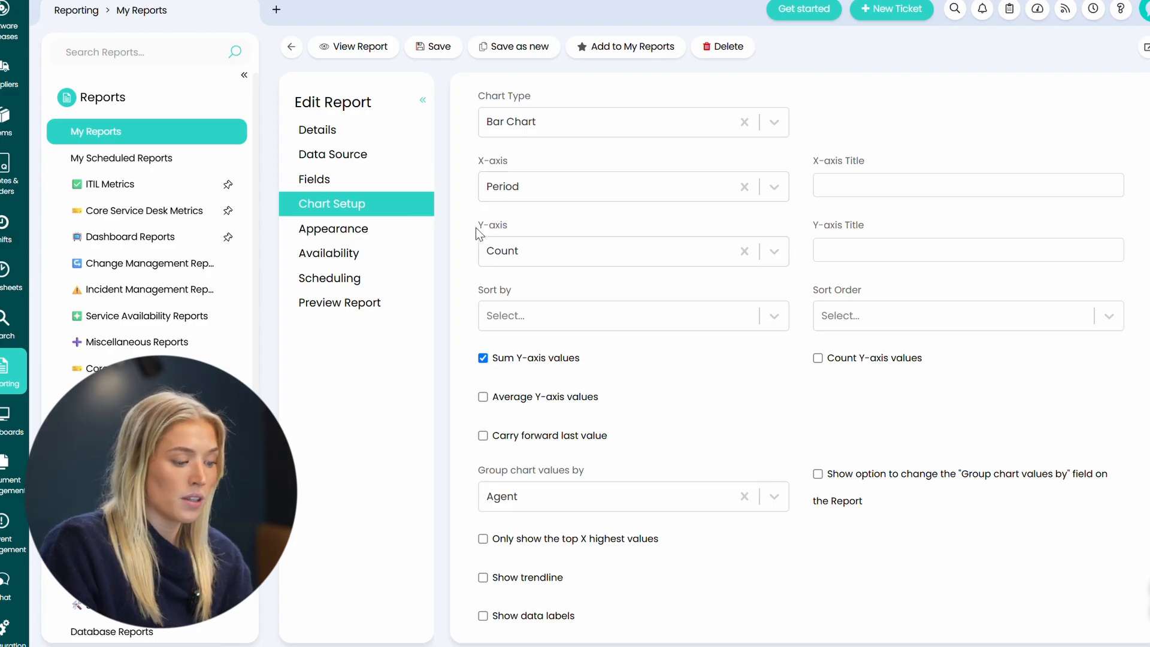
{"action": "scroll", "coordinate": [495, 335], "scroll_direction": "down", "scroll_amount": 1}
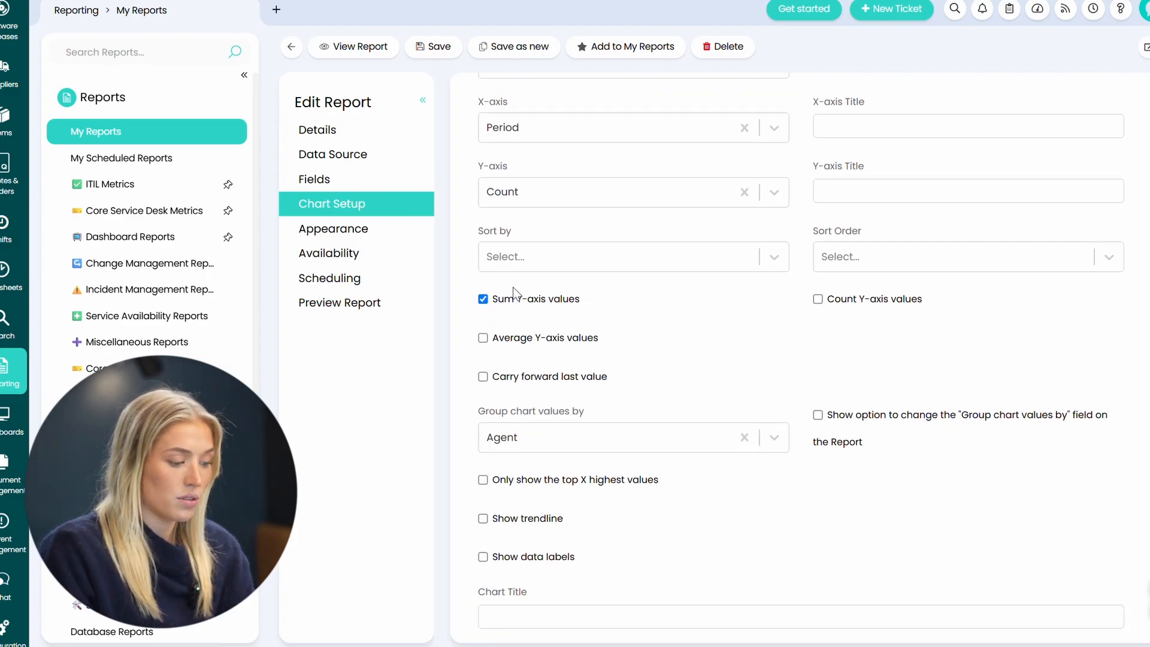
{"action": "scroll", "coordinate": [516, 287], "scroll_direction": "down", "scroll_amount": 2}
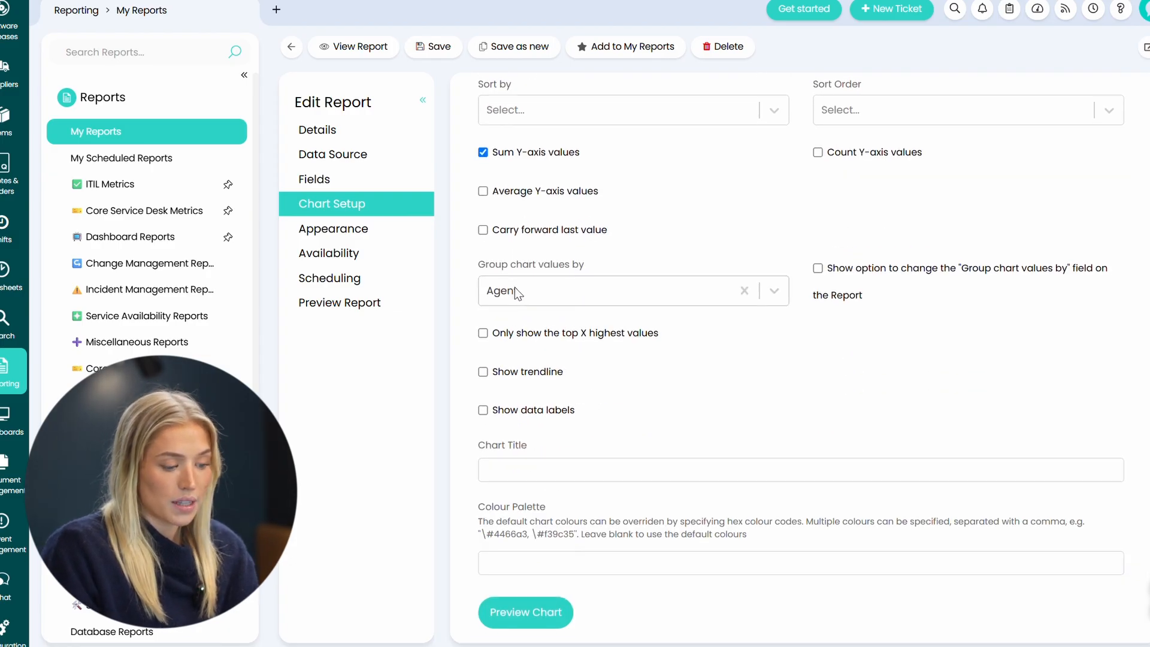
{"action": "scroll", "coordinate": [484, 304], "scroll_direction": "down", "scroll_amount": 5}
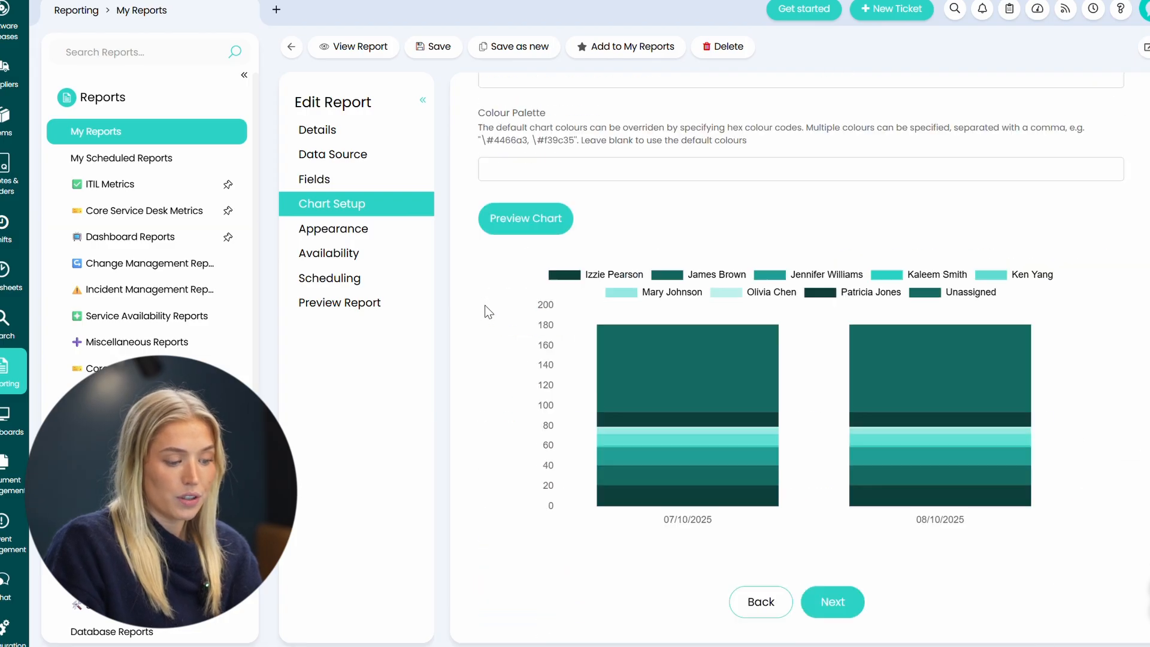
{"action": "mouse_move", "coordinate": [679, 477]}
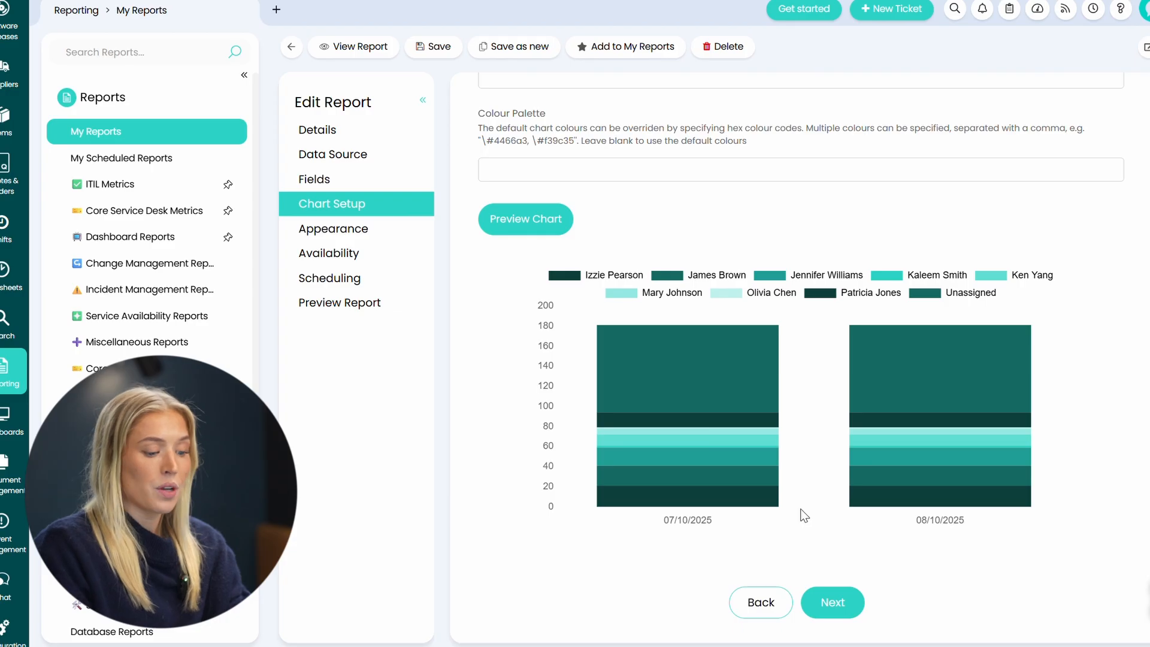
{"action": "mouse_move", "coordinate": [859, 450]}
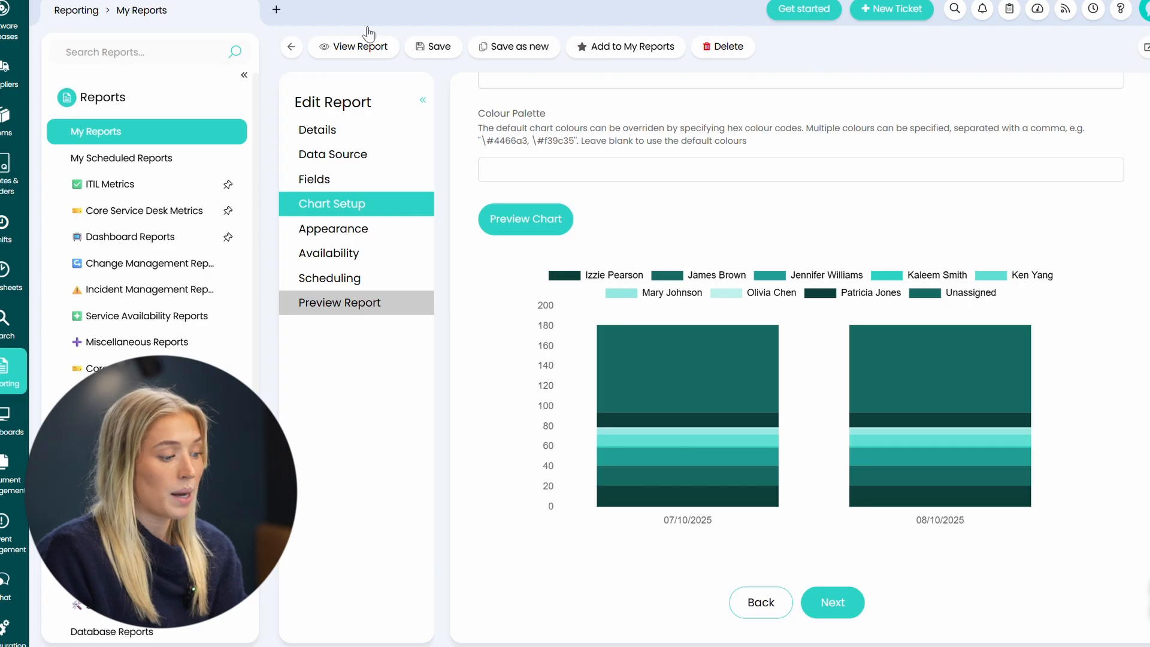
{"action": "scroll", "coordinate": [596, 417], "scroll_direction": "down", "scroll_amount": 1}
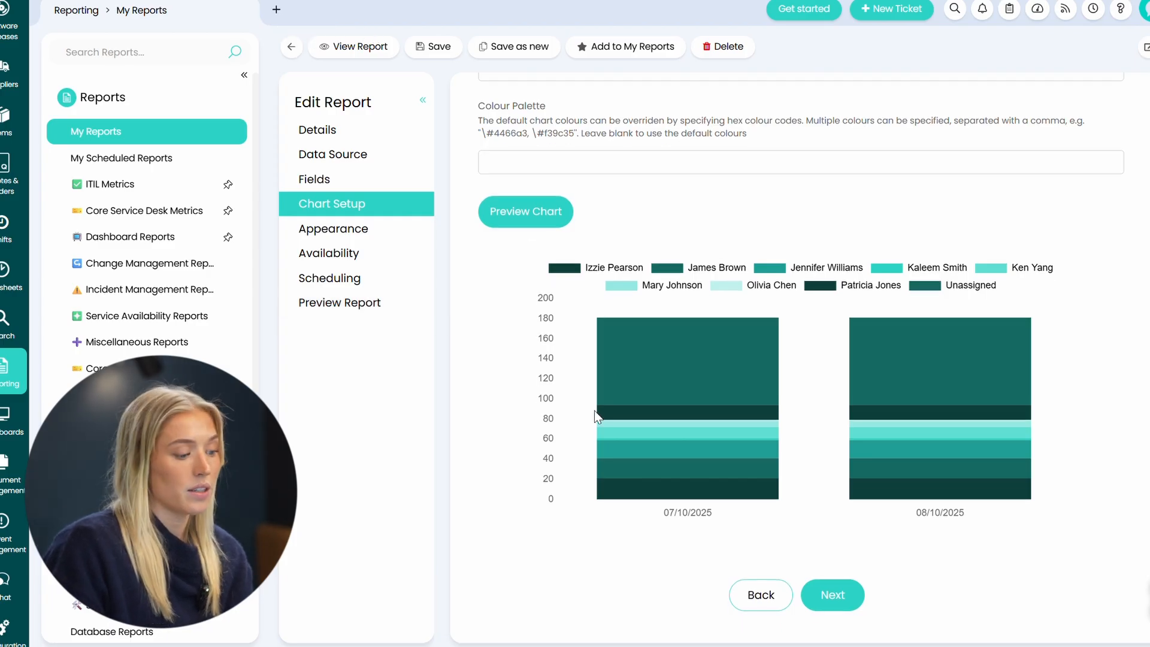
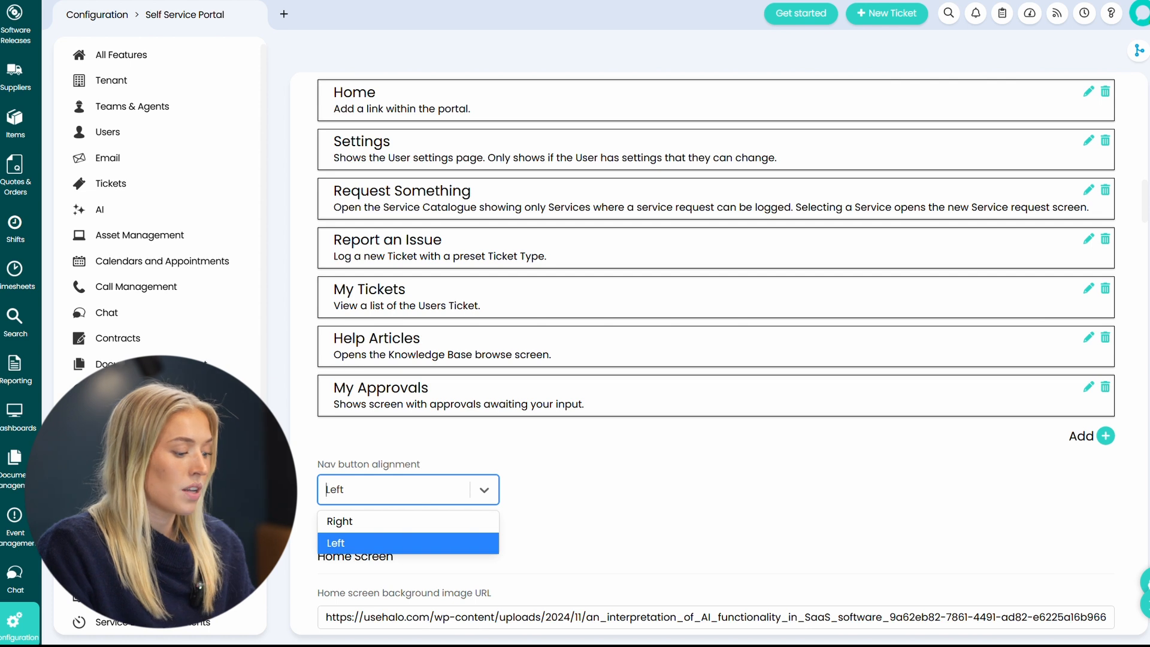
Examine the navigation button alignment and Home Screen settings in the Self Service Portal configuration
{"action": "scroll", "coordinate": [414, 425], "scroll_direction": "down", "scroll_amount": 1}
{"action": "scroll", "coordinate": [412, 426], "scroll_direction": "down", "scroll_amount": 6}
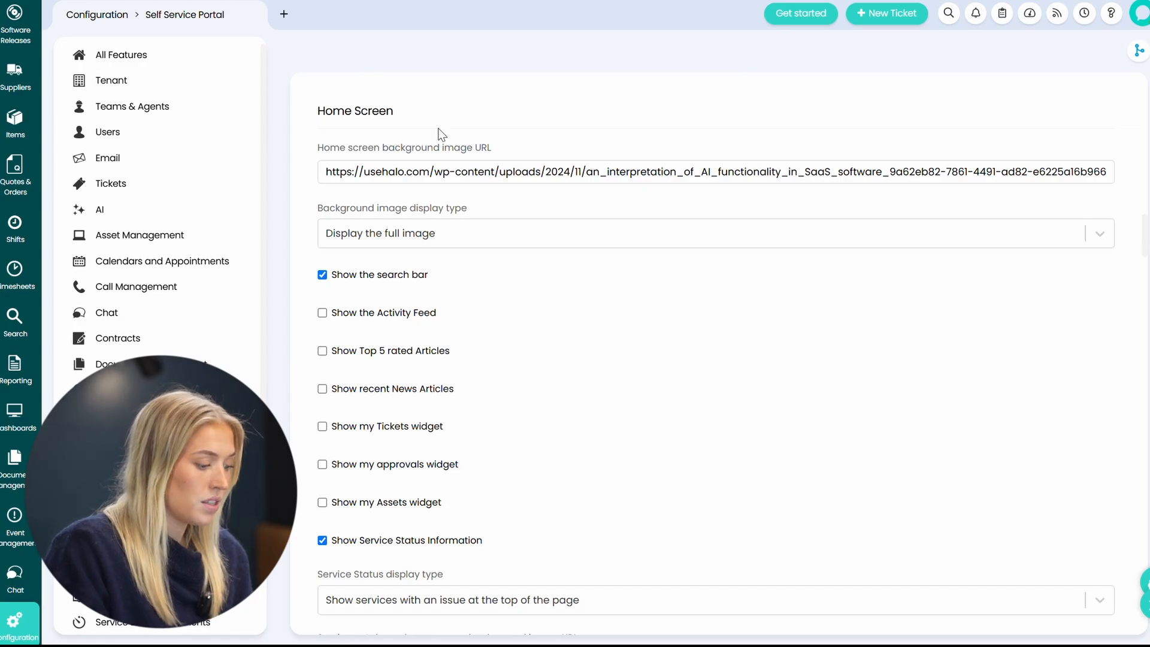
{"action": "scroll", "coordinate": [426, 288], "scroll_direction": "down", "scroll_amount": 1}
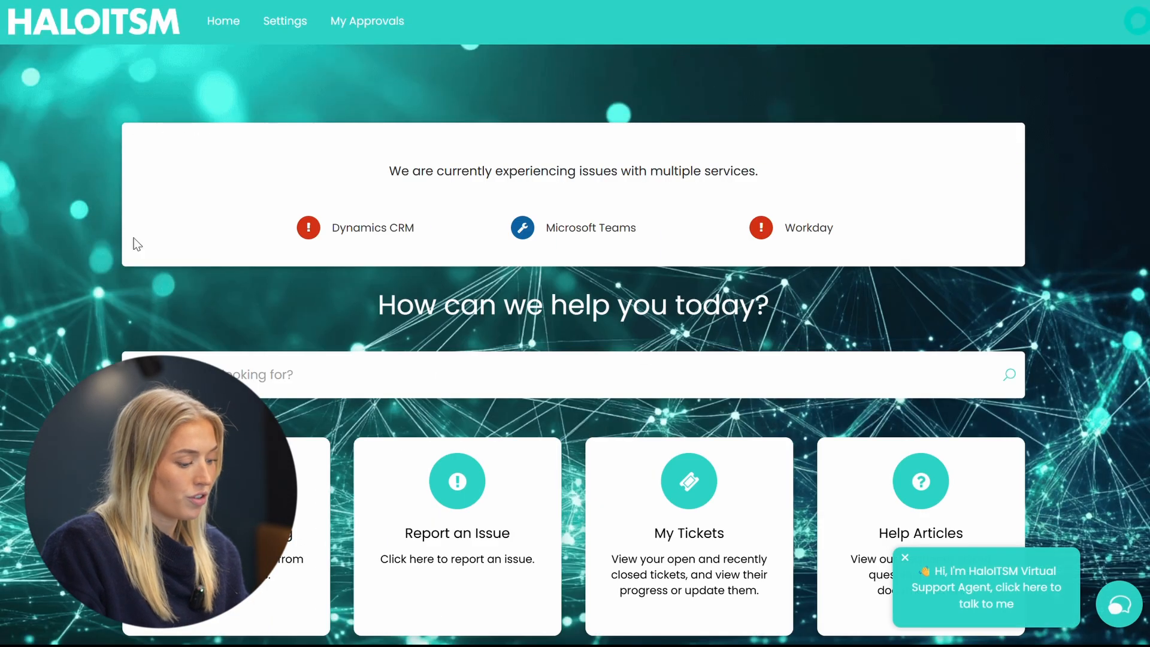
View the tickets, approvals and assets widgets on the portal home page, dismissing the chat prompt, and check their configuration options
{"action": "scroll", "coordinate": [158, 320], "scroll_direction": "down", "scroll_amount": 7}
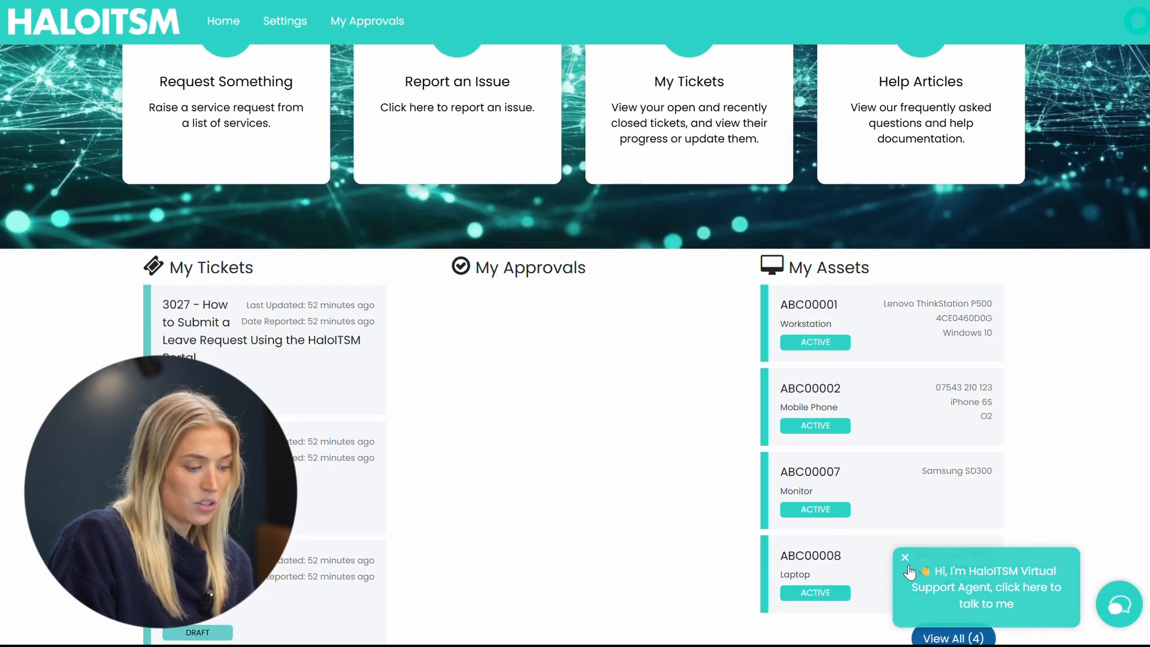
{"action": "left_click", "coordinate": [906, 559]}
{"action": "scroll", "coordinate": [473, 507], "scroll_direction": "down", "scroll_amount": 2}
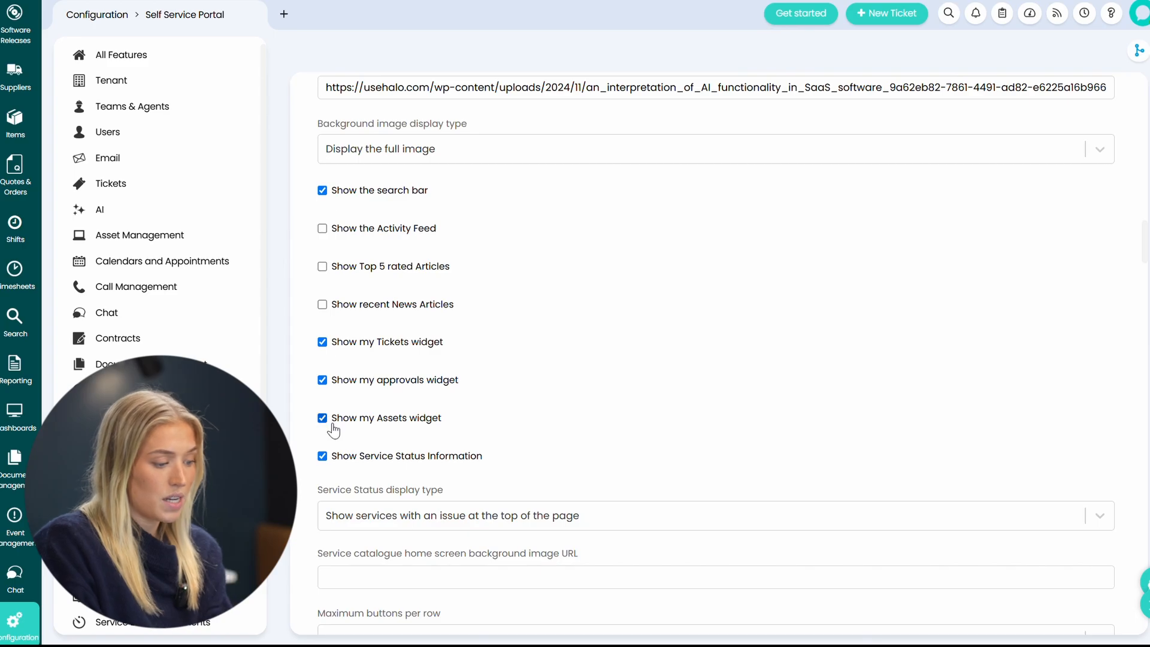
{"action": "left_click_drag", "start_coordinate": [472, 421], "coordinate": [323, 350]}
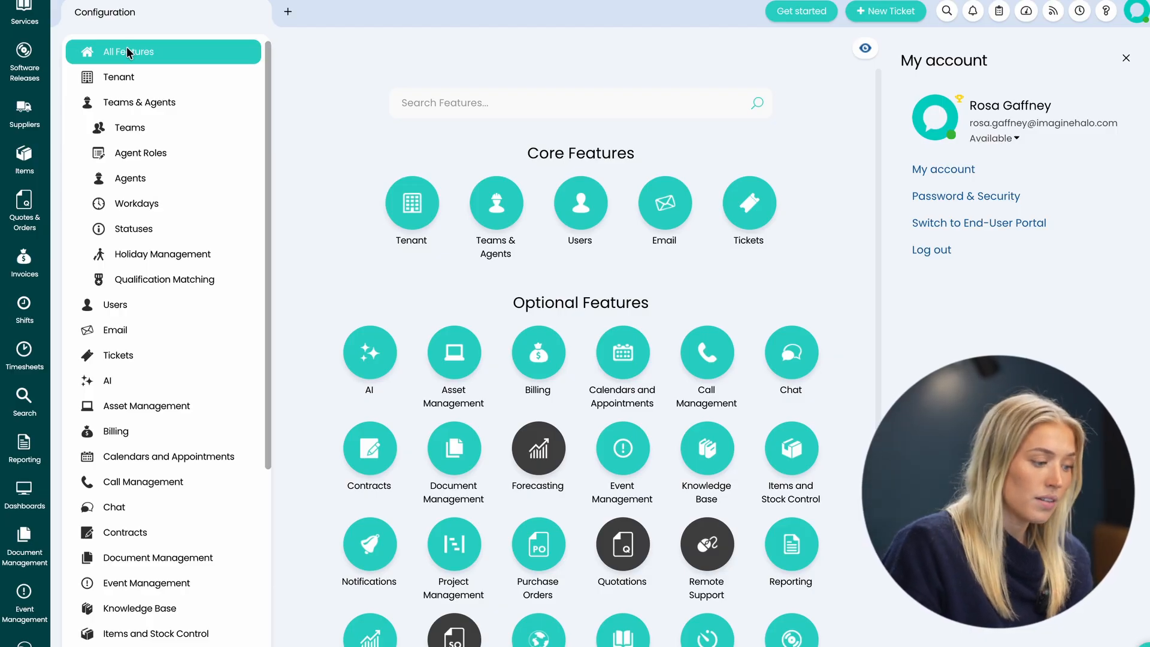
Open the permissions of the Change Manager agent role in the Teams & Agents configuration
{"action": "left_click", "coordinate": [491, 209]}
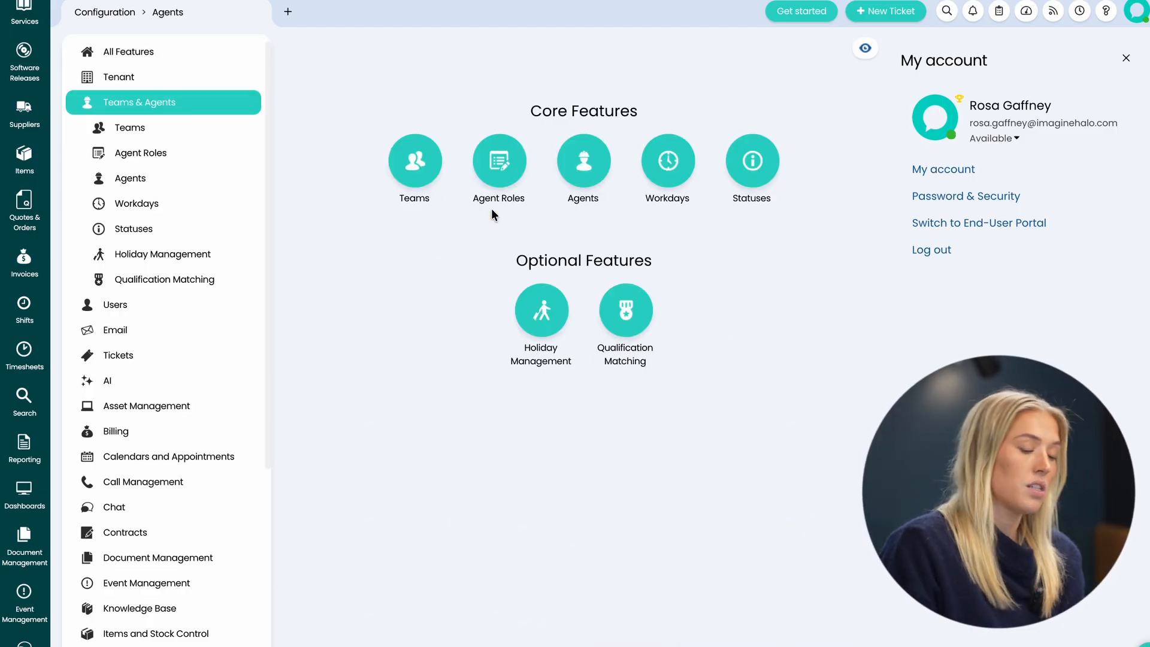
{"action": "left_click", "coordinate": [502, 173]}
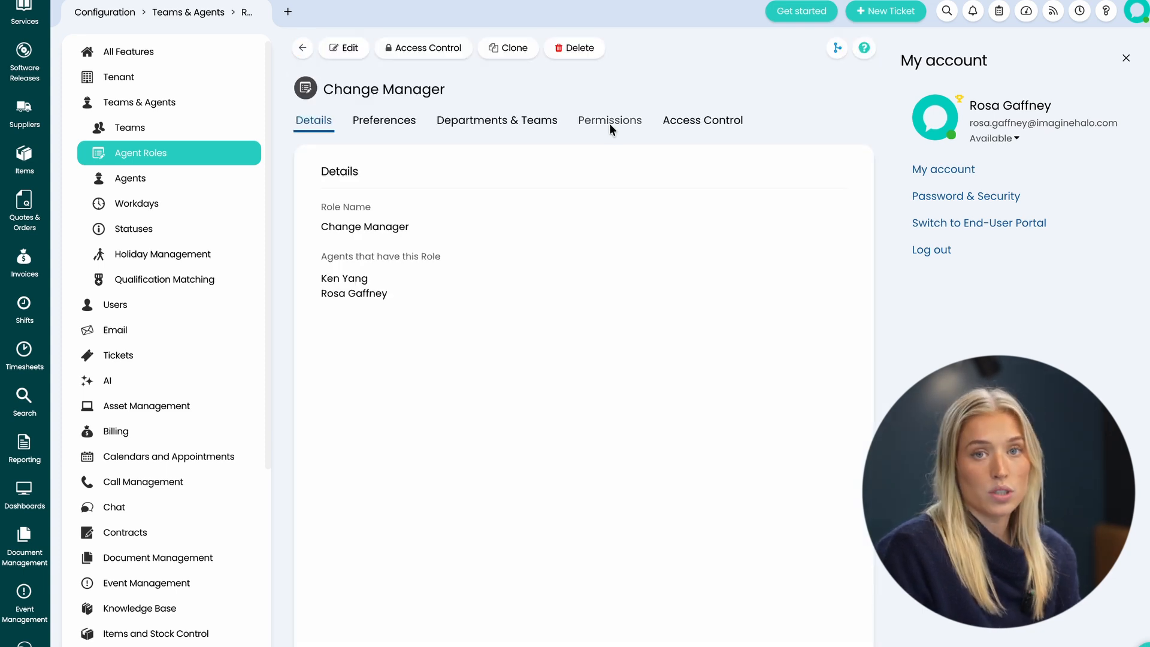
{"action": "left_click", "coordinate": [609, 121]}
Edit the Change Manager role and set its Chat Audit Level to Read and Modify Messages
{"action": "scroll", "coordinate": [512, 466], "scroll_direction": "down", "scroll_amount": 15}
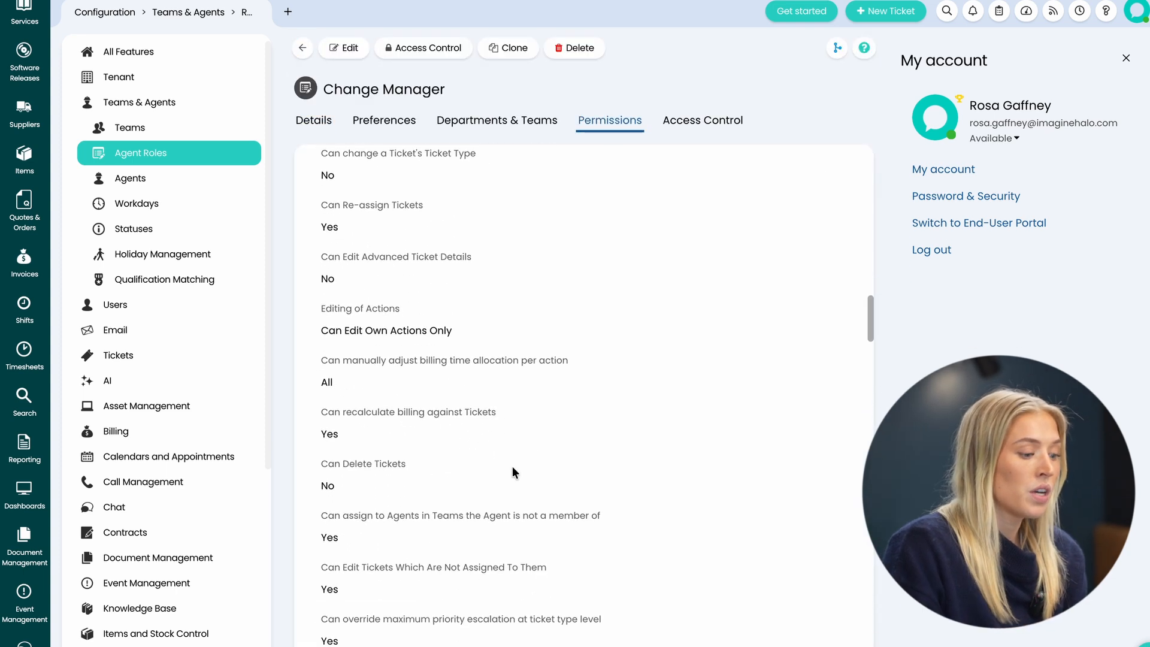
{"action": "scroll", "coordinate": [513, 466], "scroll_direction": "down", "scroll_amount": 10}
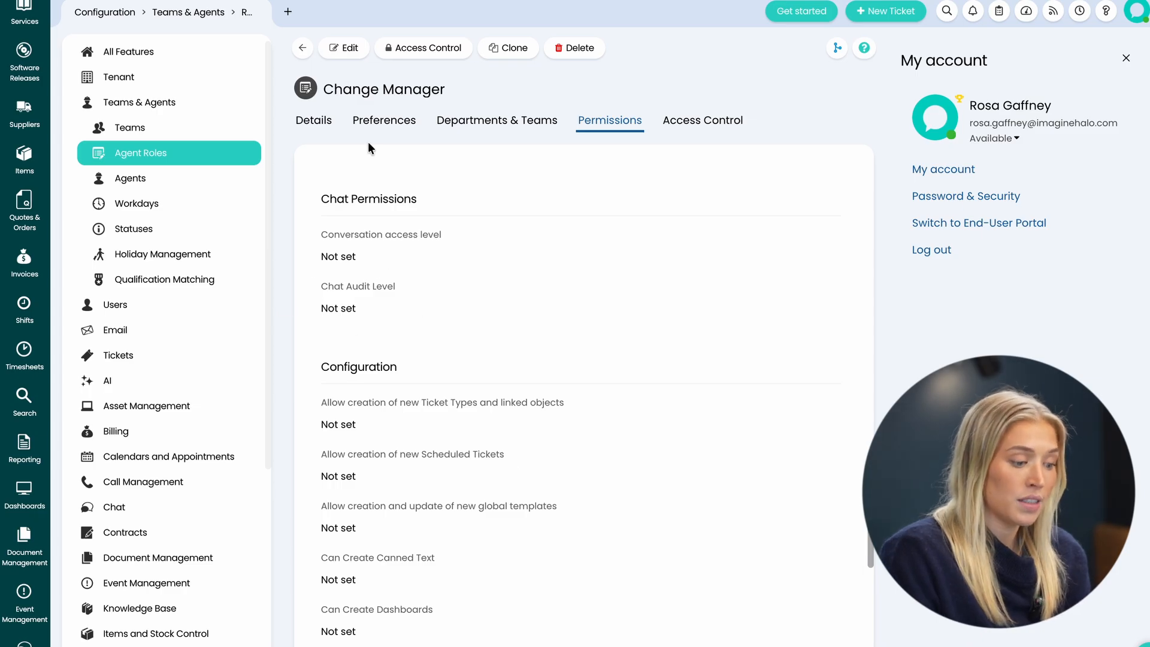
{"action": "left_click", "coordinate": [348, 50]}
{"action": "scroll", "coordinate": [361, 300], "scroll_direction": "down", "scroll_amount": 5}
{"action": "left_click", "coordinate": [362, 357]}
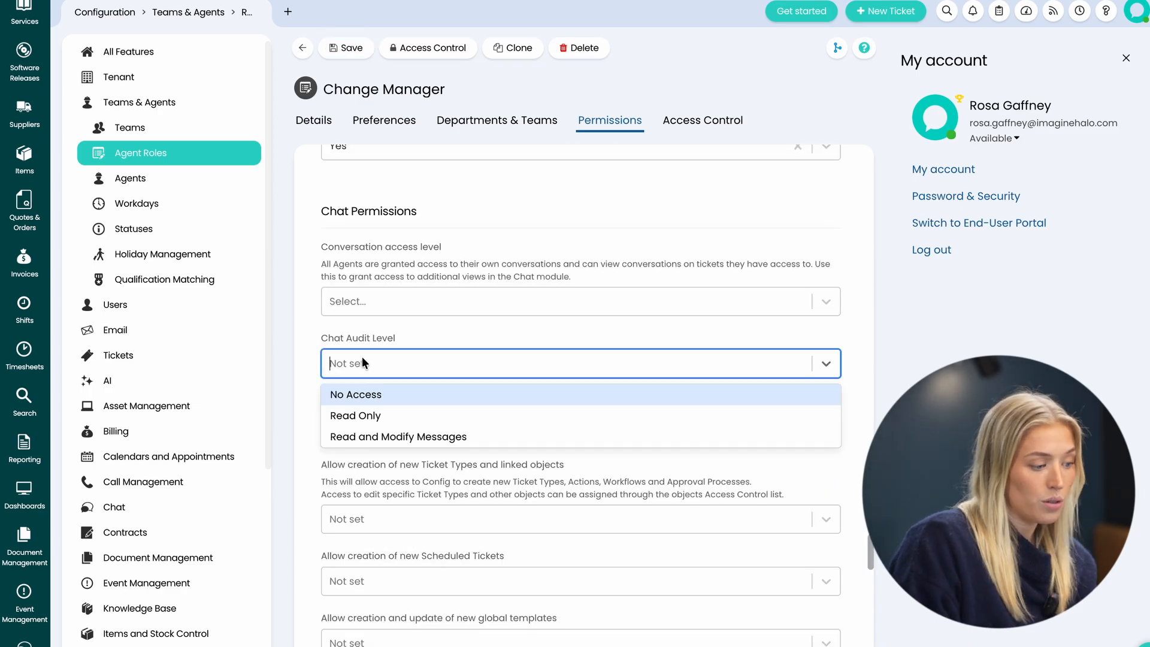
{"action": "left_click", "coordinate": [382, 438]}
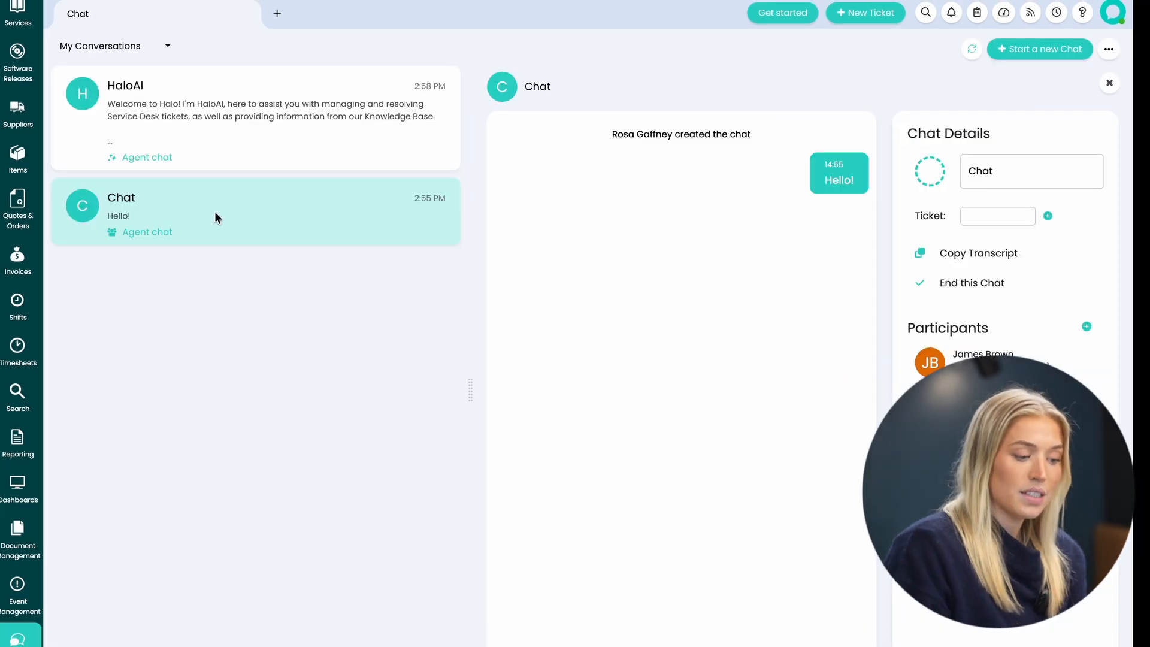
View the chat details of the agent chat named Chat, reviewing its participants, messages and transcript
{"action": "right_click", "coordinate": [215, 211]}
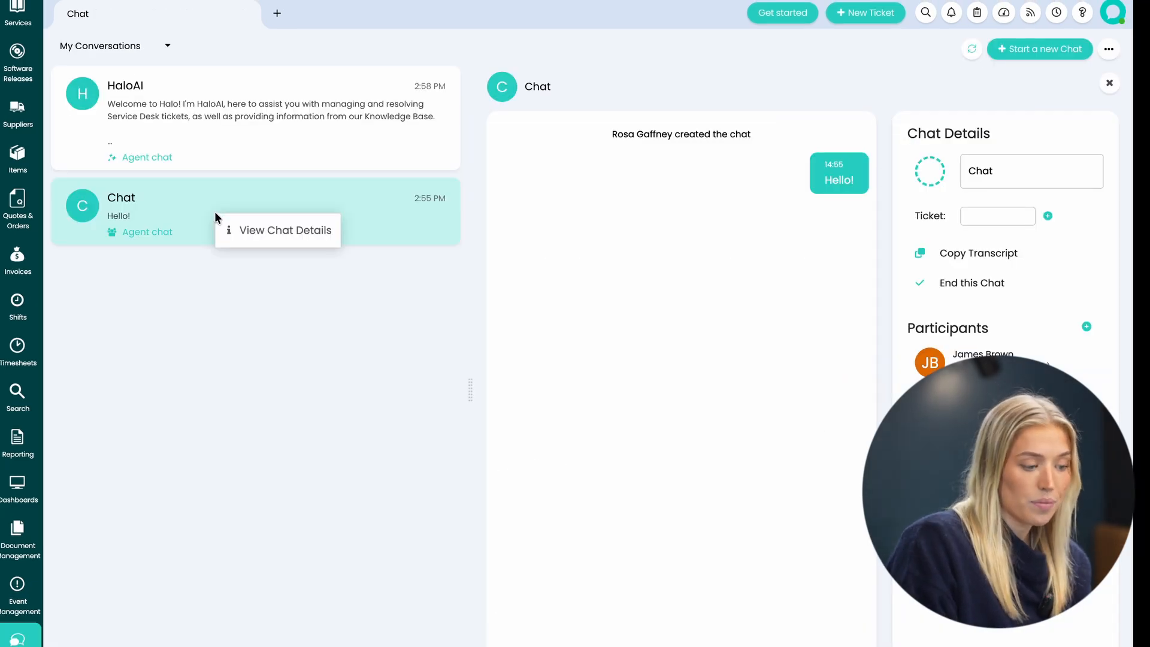
{"action": "left_click", "coordinate": [239, 228]}
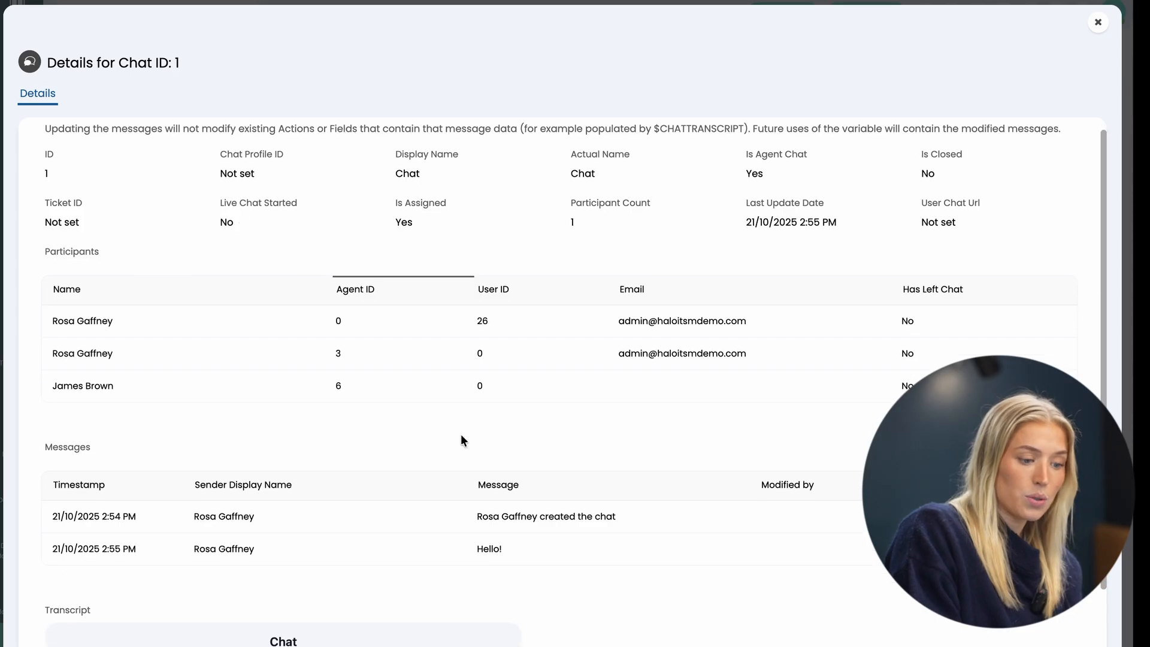
{"action": "scroll", "coordinate": [462, 434], "scroll_direction": "down", "scroll_amount": 3}
{"action": "scroll", "coordinate": [461, 437], "scroll_direction": "up", "scroll_amount": 3}
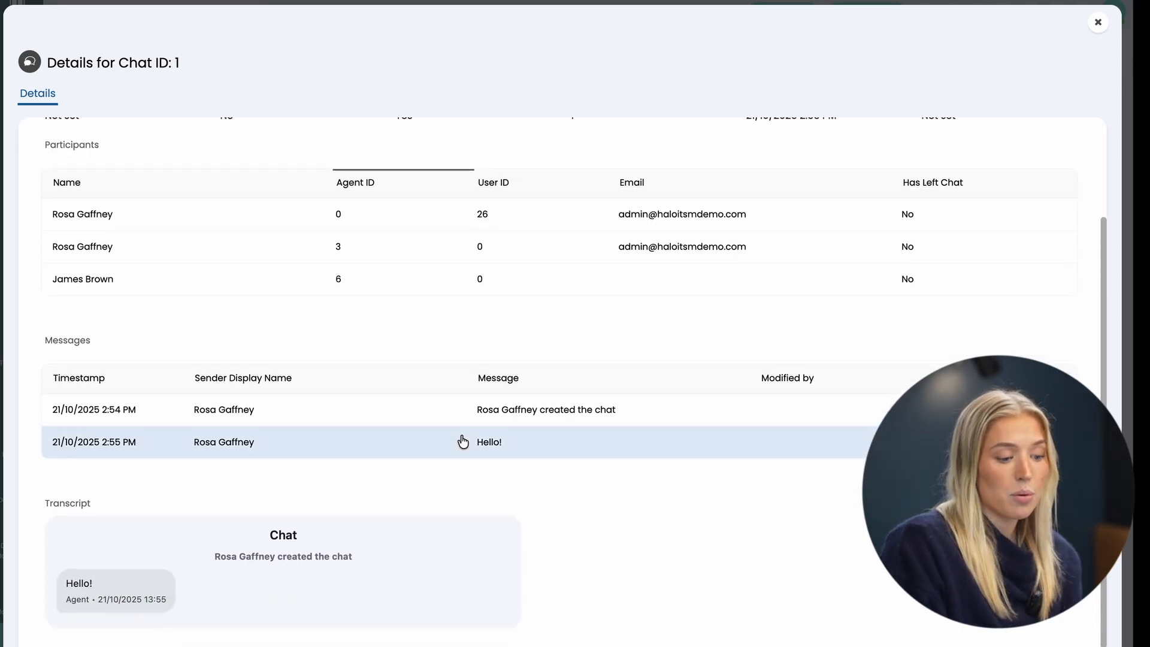
{"action": "scroll", "coordinate": [337, 615], "scroll_direction": "down", "scroll_amount": 3}
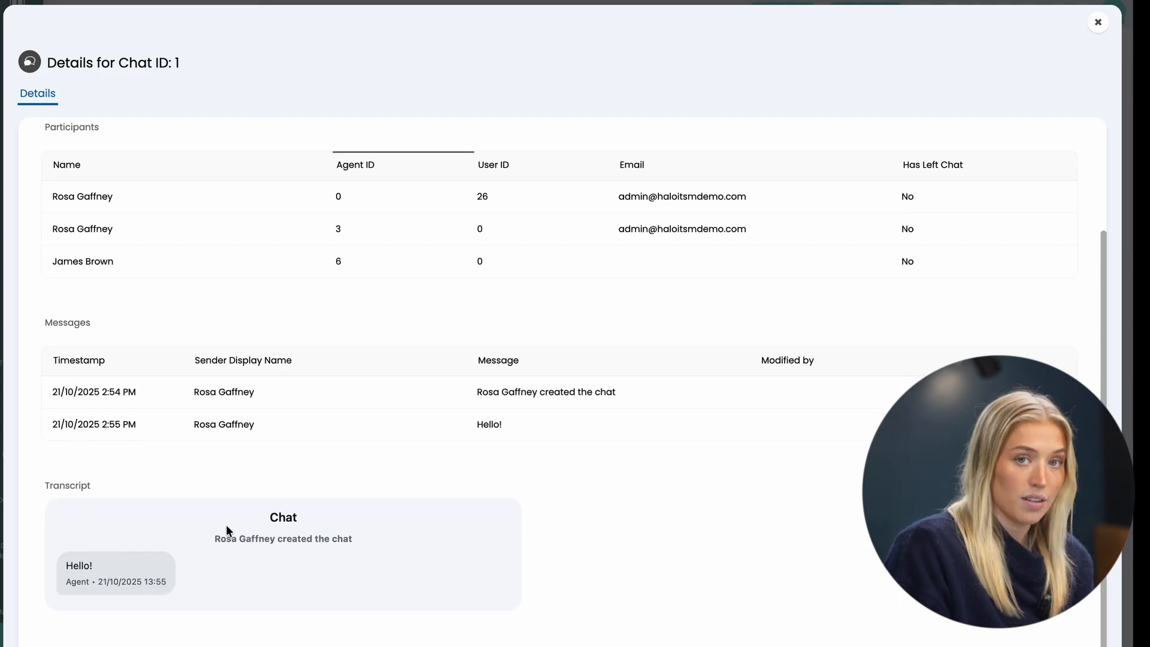
{"action": "scroll", "coordinate": [226, 526], "scroll_direction": "up", "scroll_amount": 3}
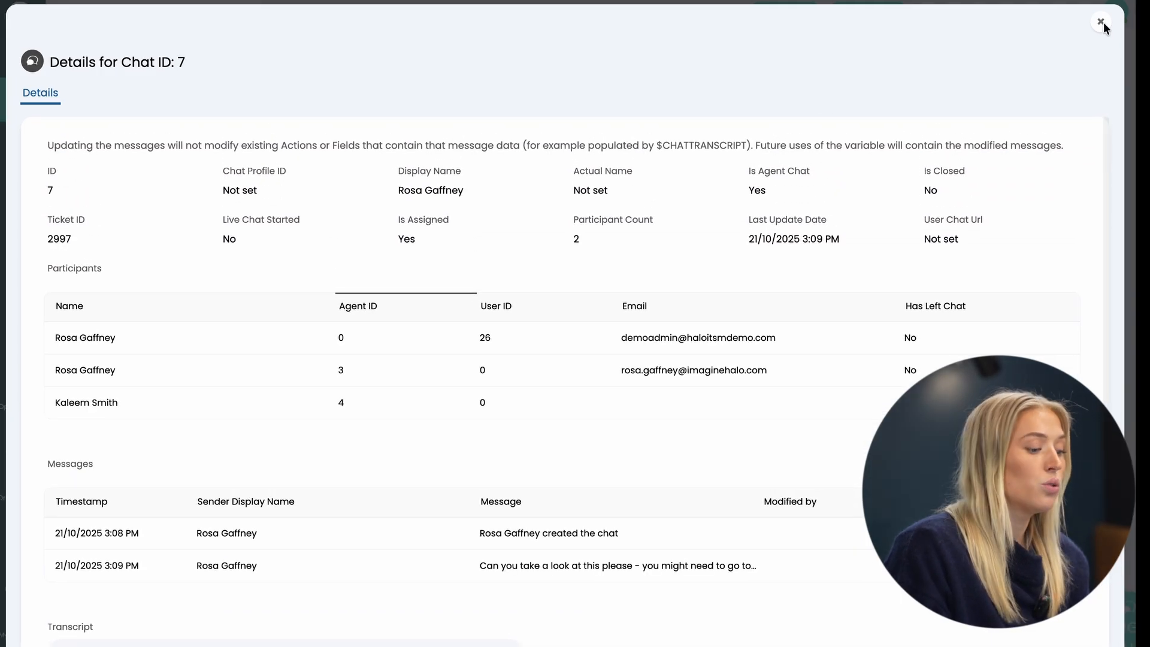
Close the chat details and end the agent chat linked to the "Blue screen error after login" incident
{"action": "left_click", "coordinate": [1098, 23]}
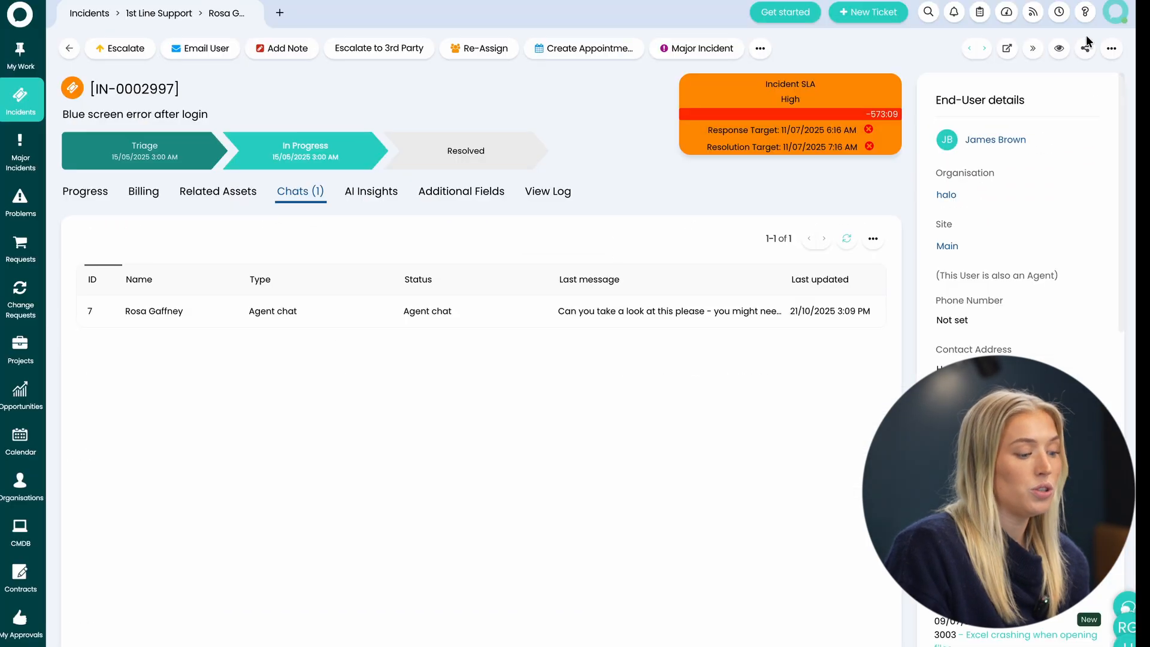
{"action": "left_click", "coordinate": [612, 311]}
{"action": "left_click", "coordinate": [769, 180]}
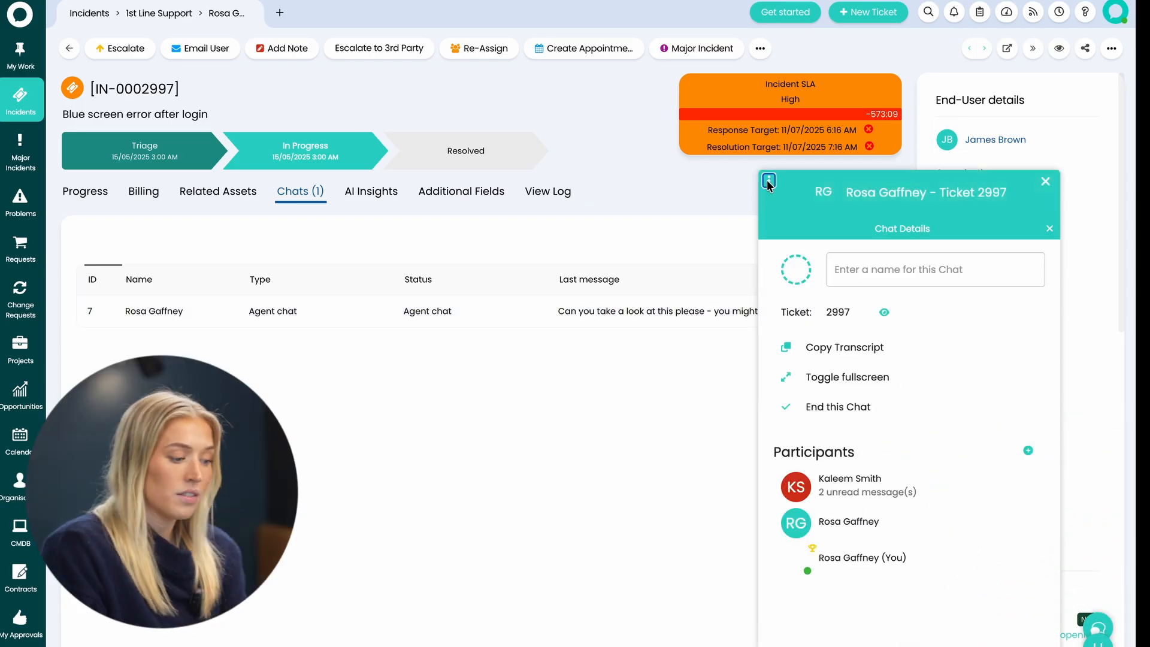
{"action": "left_click", "coordinate": [831, 407]}
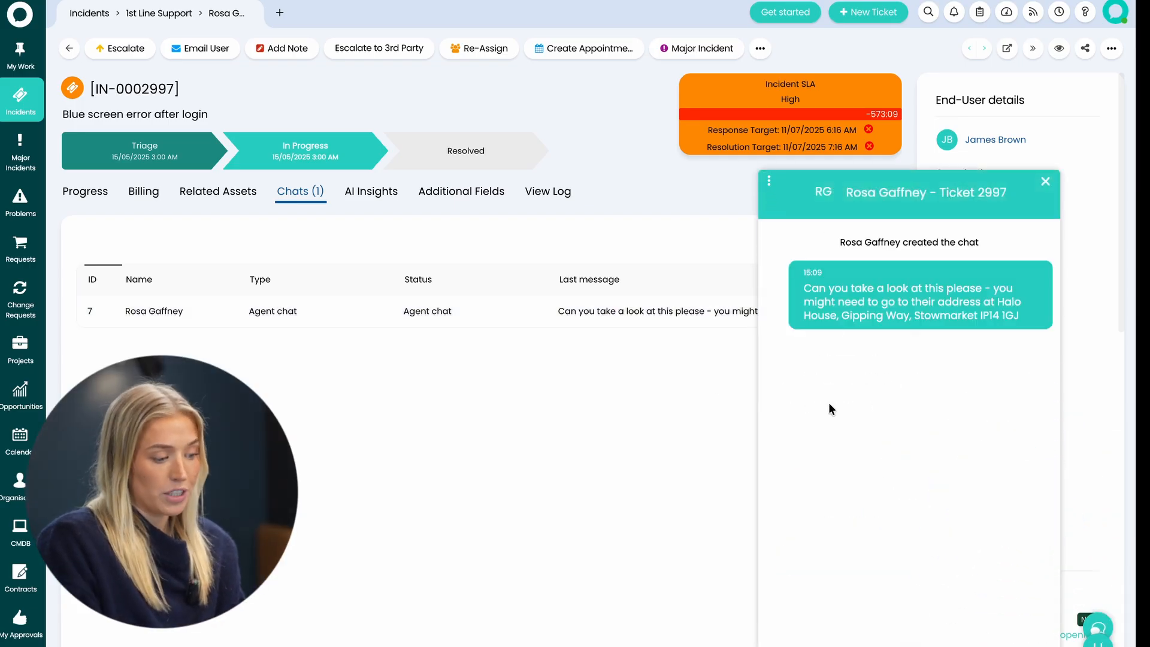
{"action": "left_click", "coordinate": [1046, 181]}
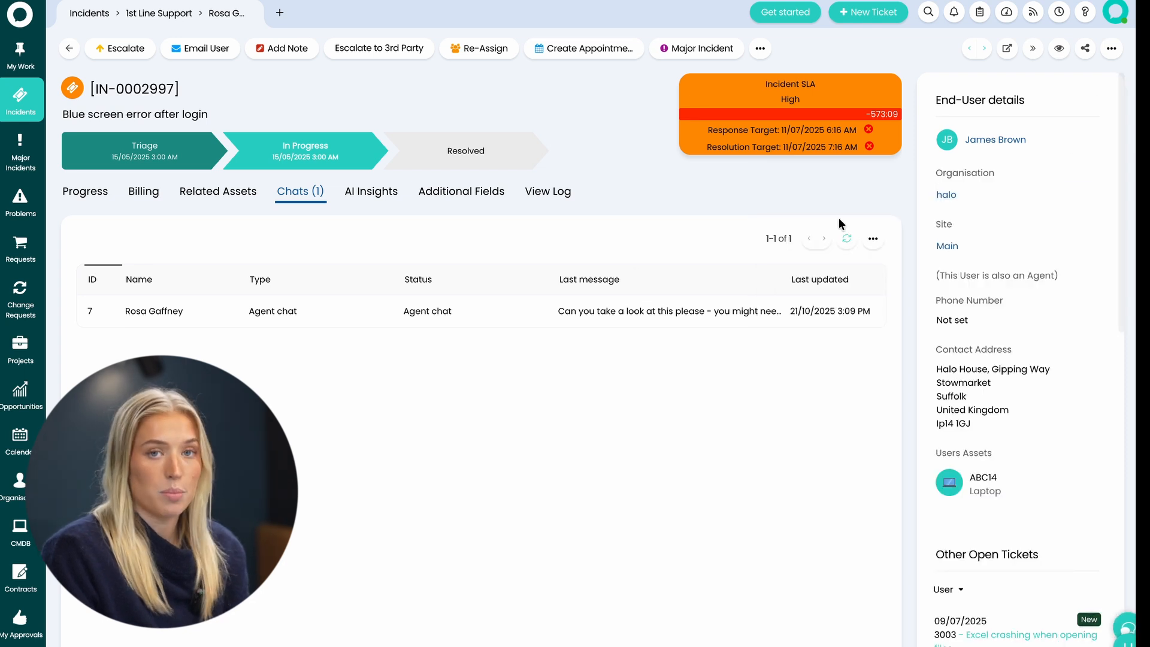
Open the details of the incident's ended agent chat and switch them to editing
{"action": "right_click", "coordinate": [531, 308]}
{"action": "left_click", "coordinate": [562, 331]}
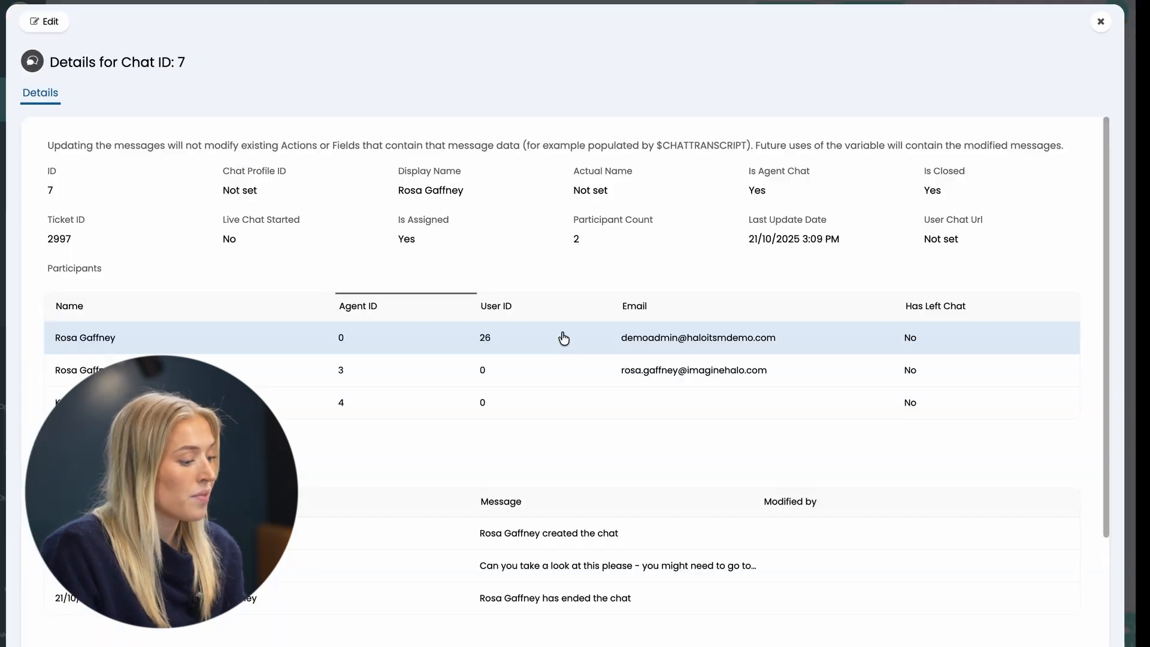
{"action": "left_click", "coordinate": [45, 21]}
Edit the chat message that contains the postal address, replacing the address with "ADDRESS REDACT"
{"action": "scroll", "coordinate": [337, 456], "scroll_direction": "down", "scroll_amount": 2}
{"action": "scroll", "coordinate": [337, 456], "scroll_direction": "down", "scroll_amount": 3}
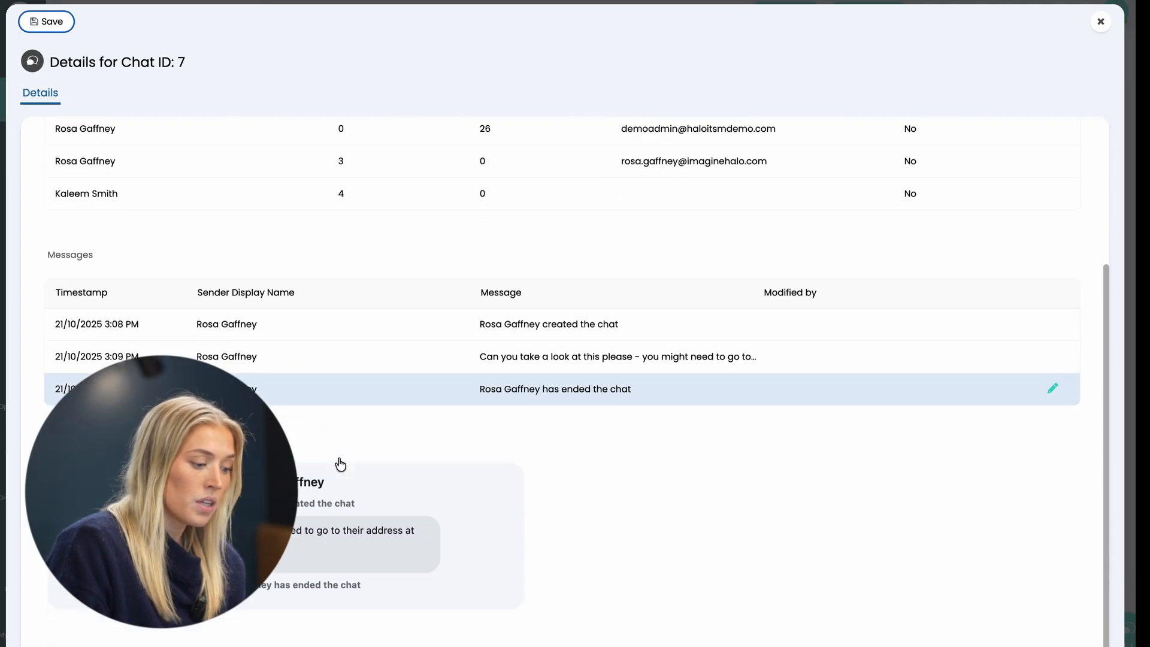
{"action": "scroll", "coordinate": [1053, 383], "scroll_direction": "up", "scroll_amount": 1}
{"action": "left_click", "coordinate": [1053, 382]}
{"action": "left_click_drag", "start_coordinate": [509, 320], "coordinate": [710, 308]}
{"action": "key", "text": "BackSpace"}
{"action": "type", "text": "ADDRESS R"}
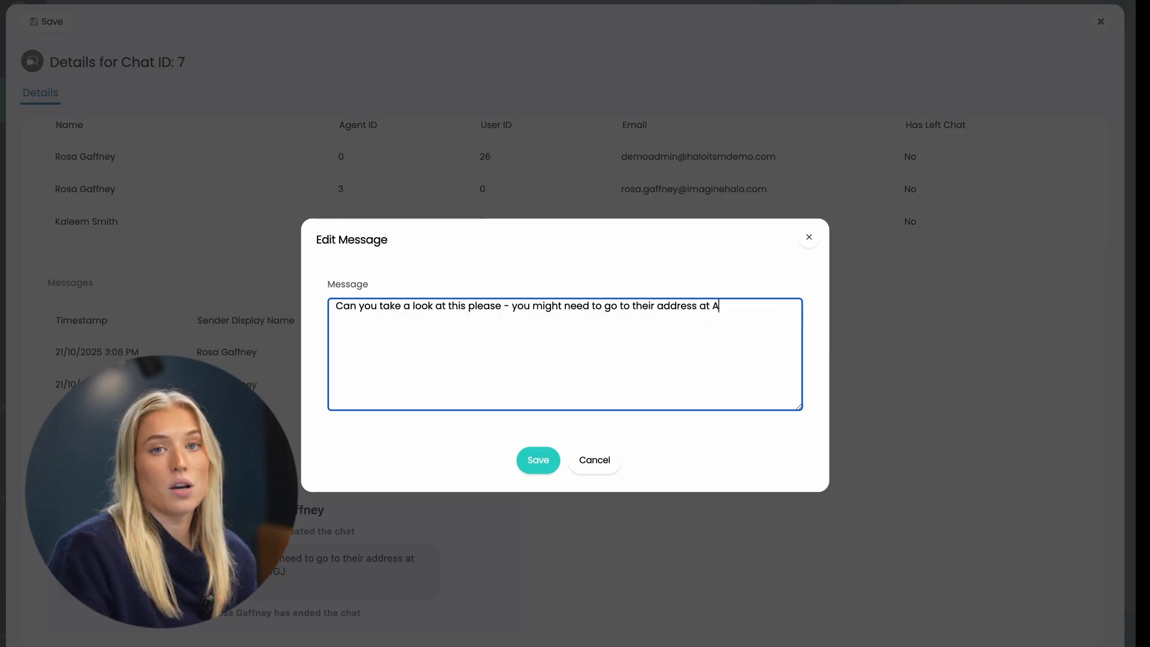
{"action": "type", "text": "EDACT"}
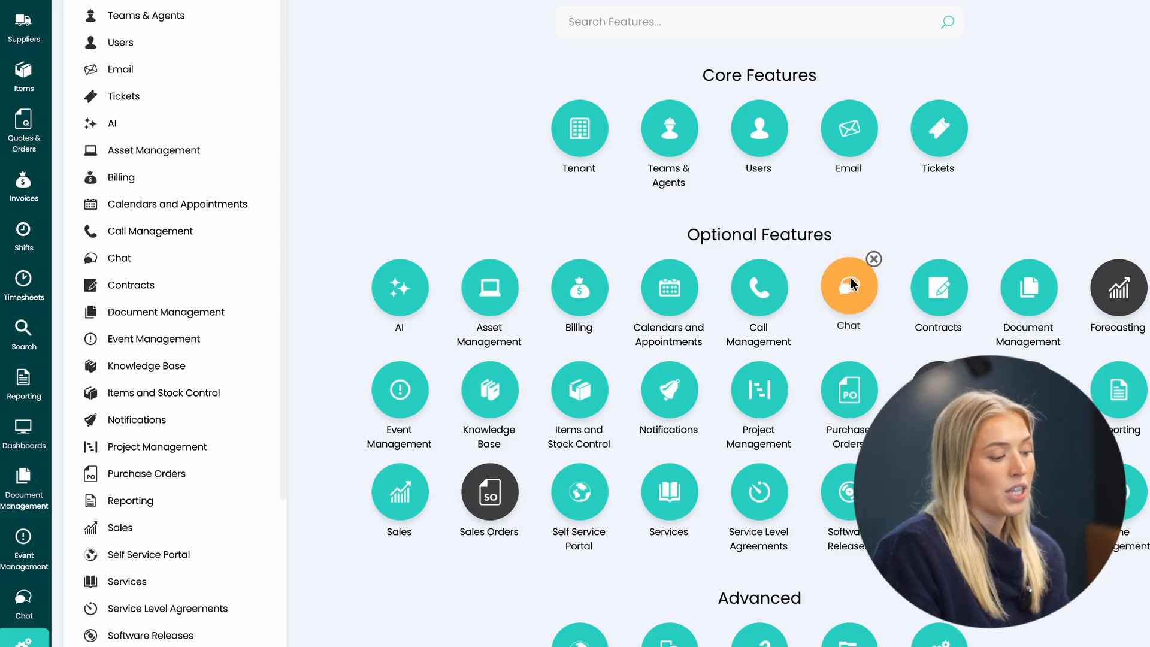
Enable "Use new Chat Transcript Style" in the advanced settings of the Chat configuration
{"action": "left_click", "coordinate": [850, 281]}
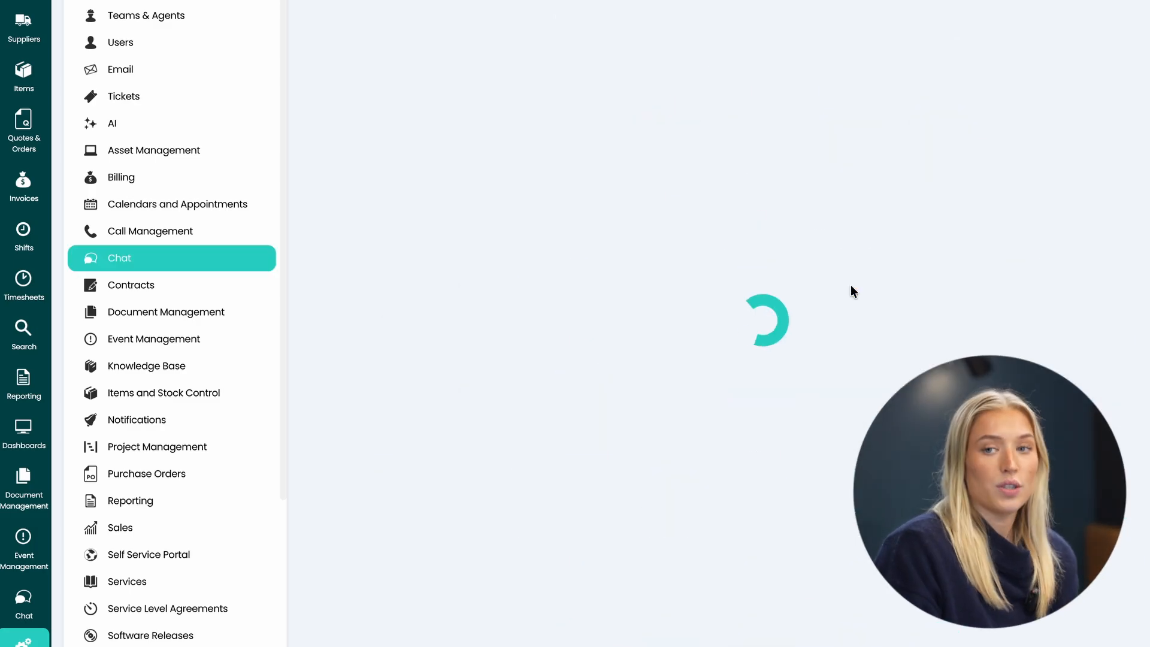
{"action": "scroll", "coordinate": [850, 285], "scroll_direction": "down", "scroll_amount": 5}
{"action": "scroll", "coordinate": [851, 285], "scroll_direction": "down", "scroll_amount": 5}
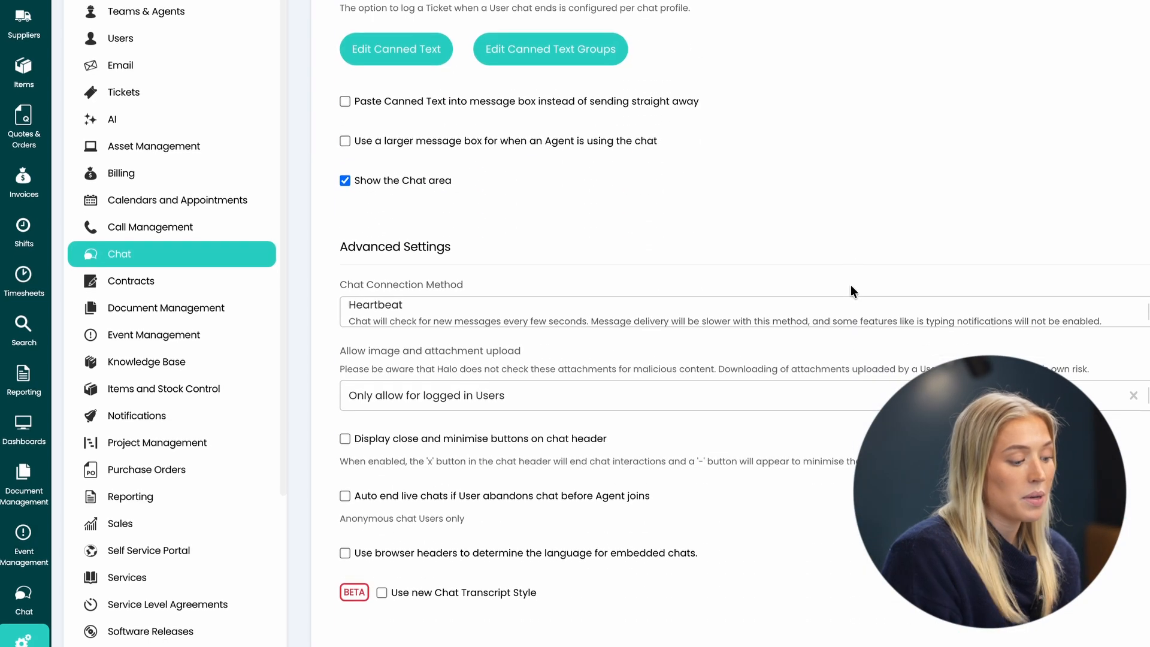
{"action": "left_click", "coordinate": [382, 597]}
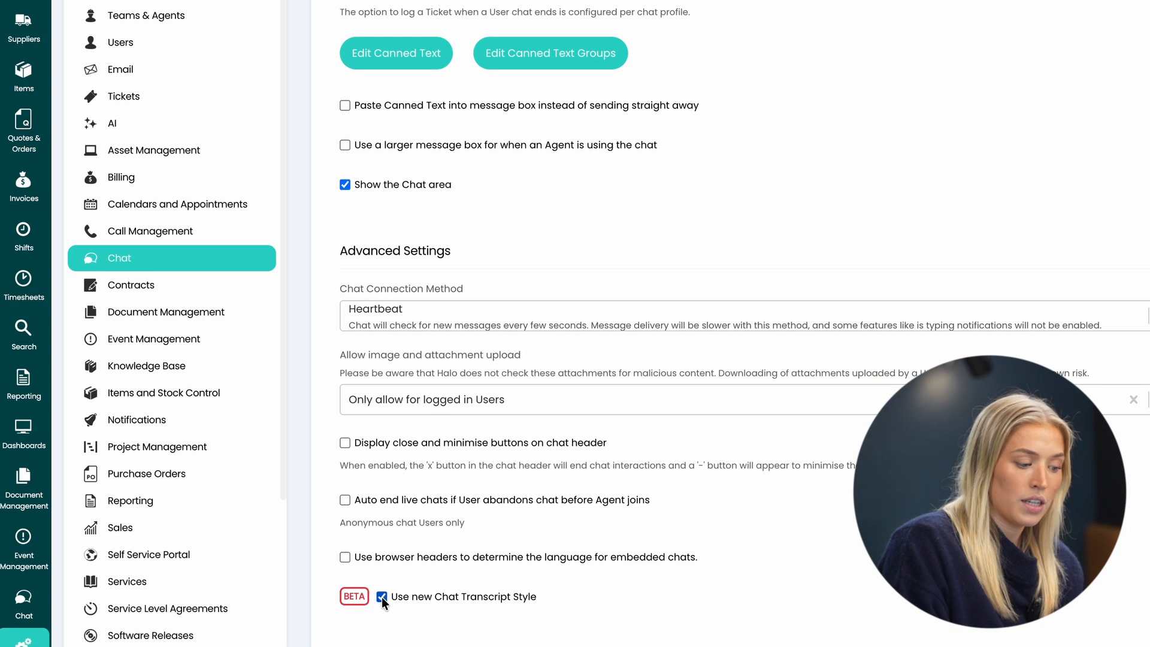
Leave the Chat configuration and go to the Incidents area
{"action": "scroll", "coordinate": [27, 293], "scroll_direction": "up", "scroll_amount": 3}
{"action": "scroll", "coordinate": [27, 294], "scroll_direction": "up", "scroll_amount": 3}
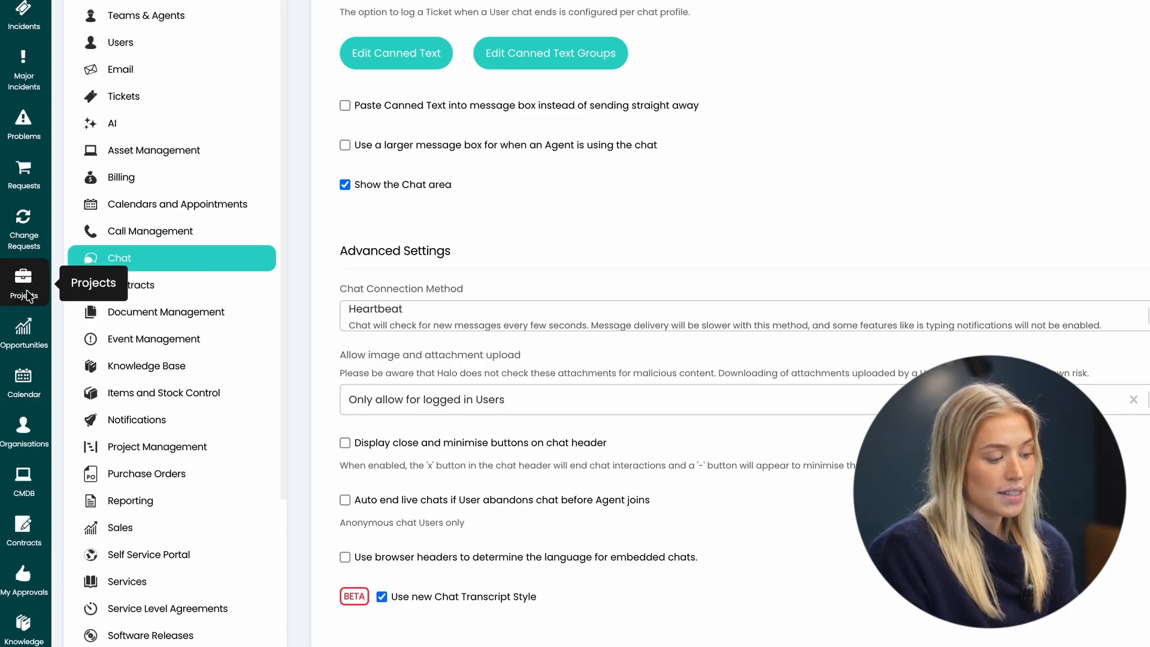
{"action": "left_click", "coordinate": [24, 9]}
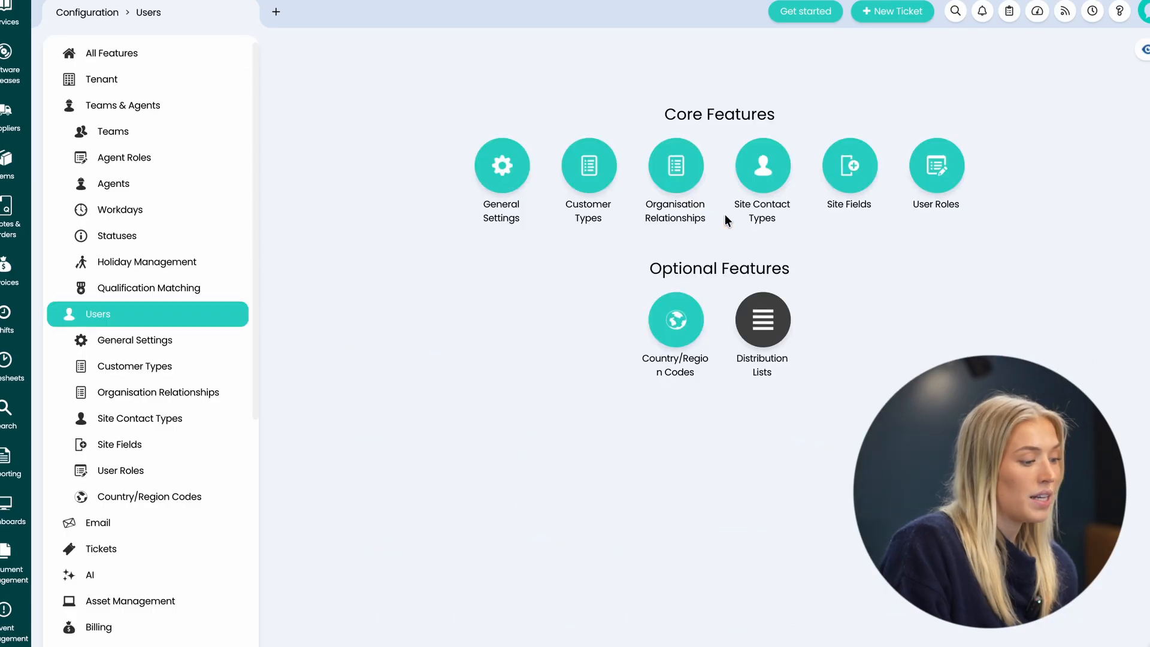
Open the permissions of the Site Manager user role in the Users configuration
{"action": "left_click", "coordinate": [937, 167]}
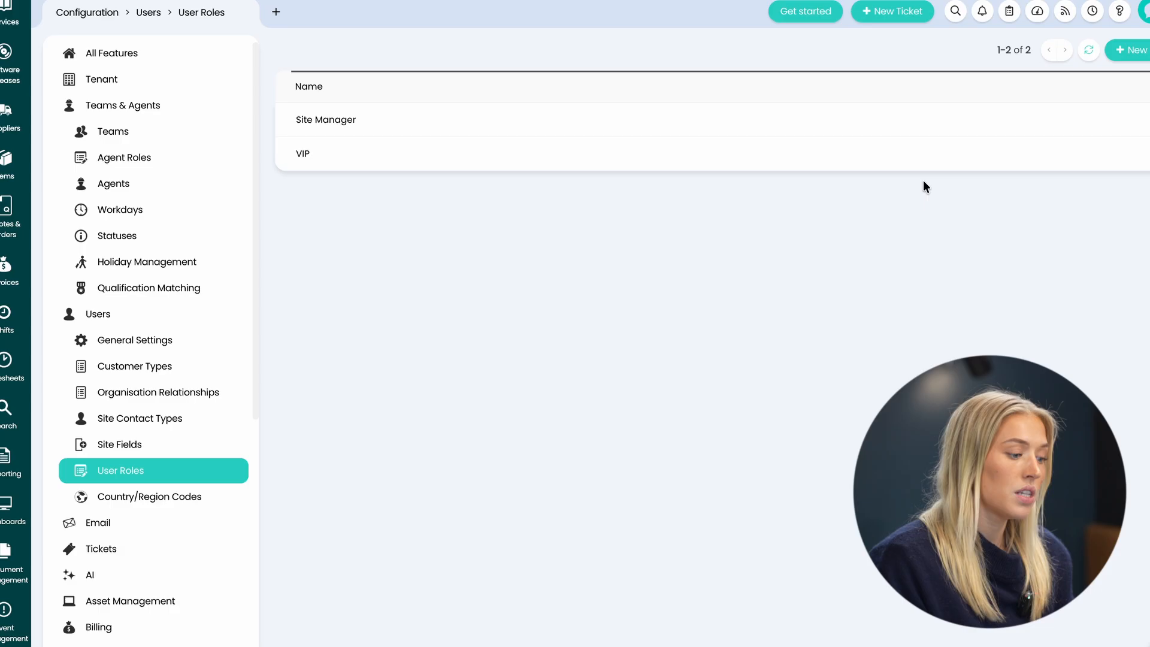
{"action": "left_click", "coordinate": [874, 126]}
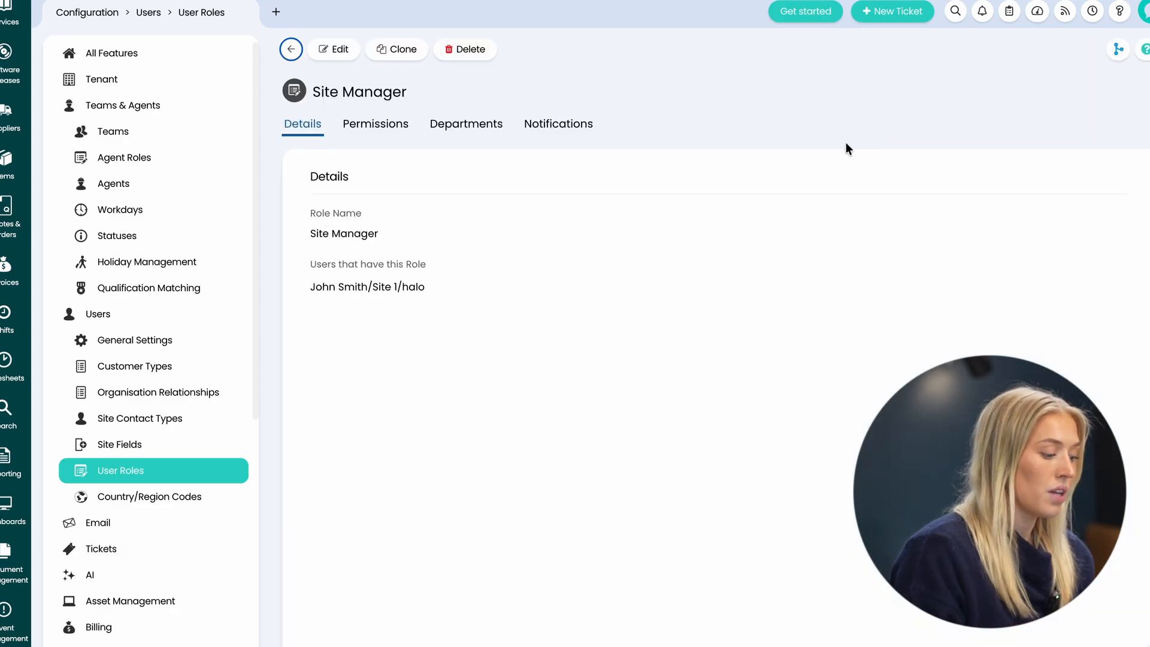
{"action": "left_click", "coordinate": [407, 126]}
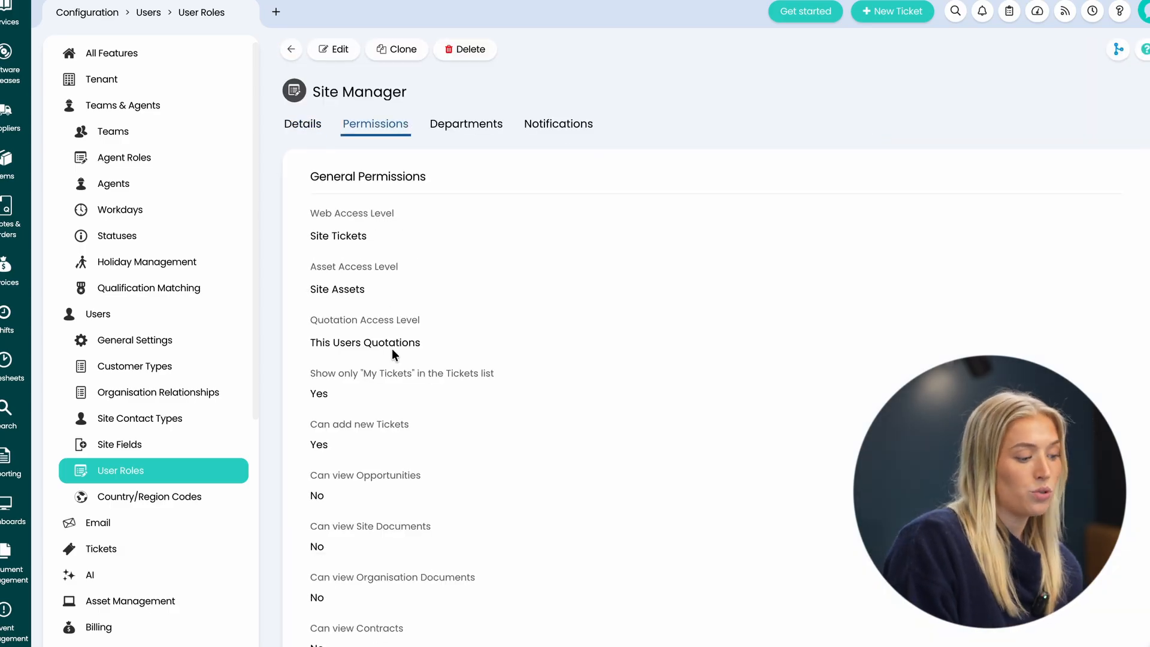
Start editing the Site Manager role and list the chat profiles available for the Self Service Portal Chat Profile Override
{"action": "scroll", "coordinate": [395, 355], "scroll_direction": "down", "scroll_amount": 10}
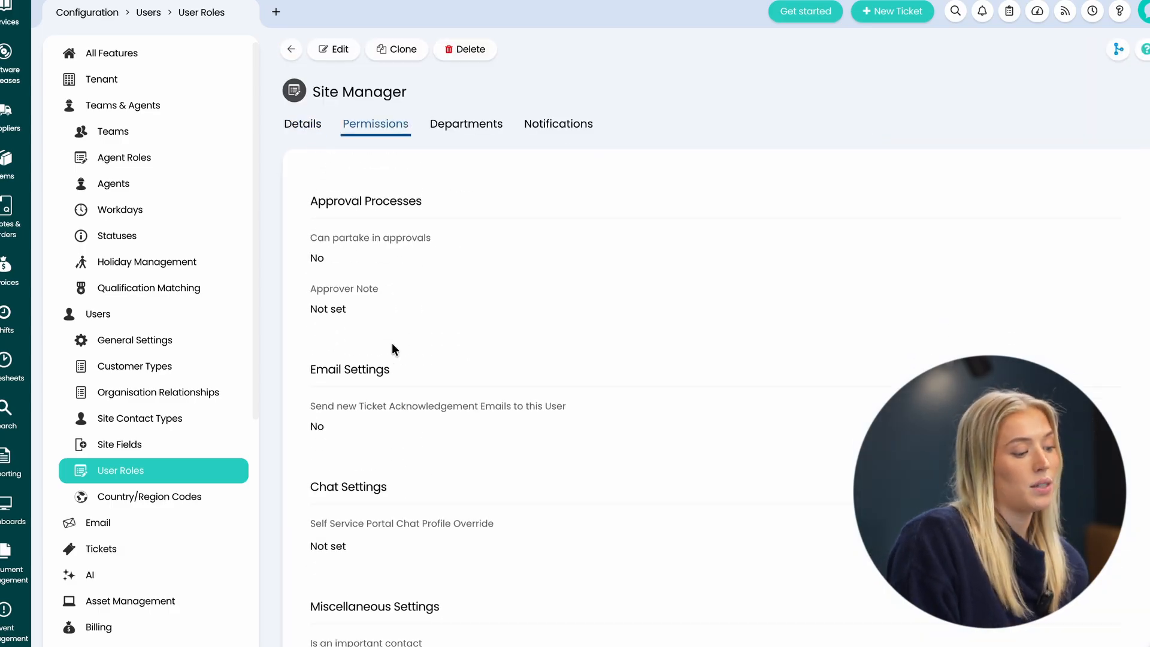
{"action": "left_click", "coordinate": [327, 50]}
{"action": "left_click", "coordinate": [382, 566]}
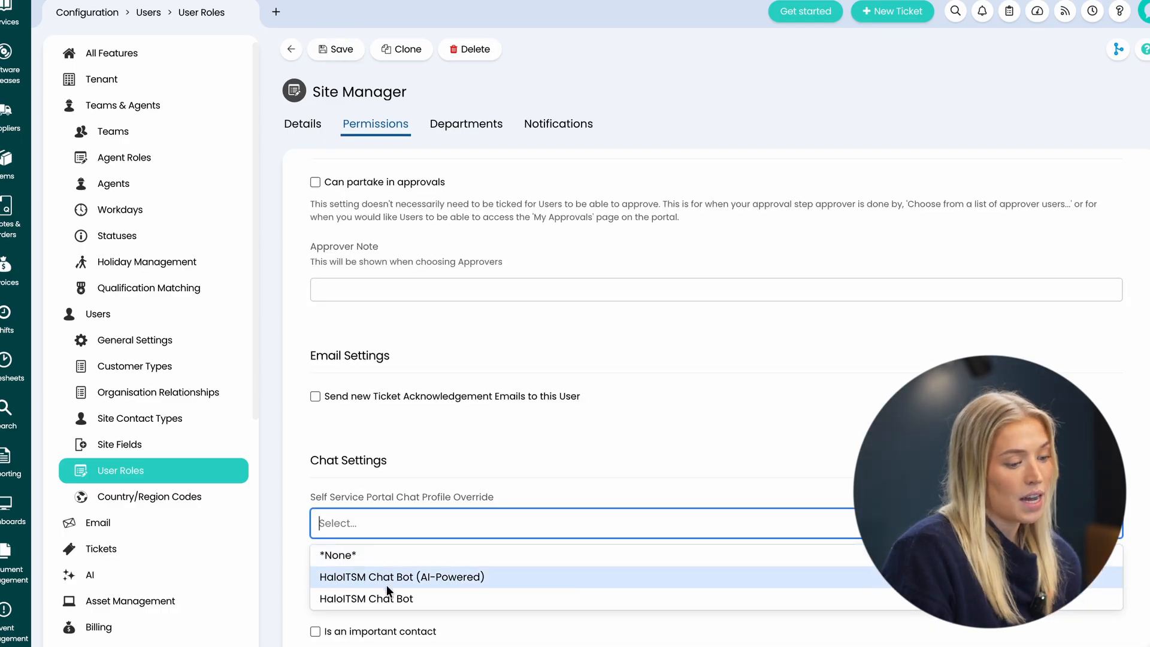